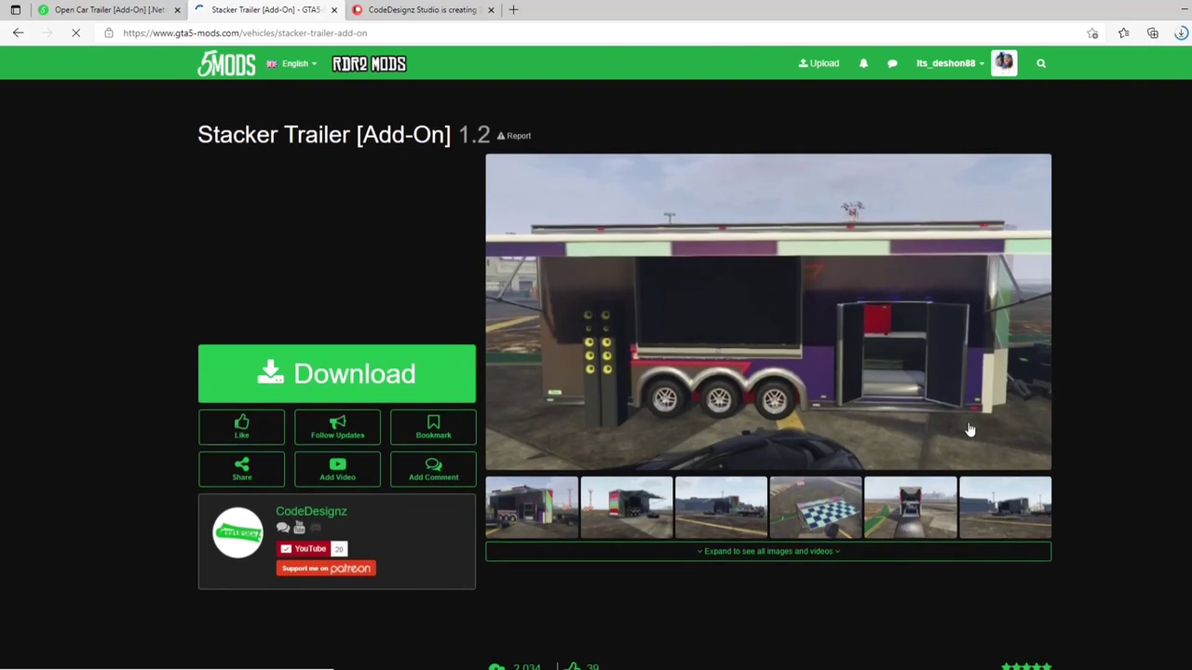
- Look through the Stacker Trailer screenshots in the enlarged gallery, from image 2 to image 7, and close the viewer
{"action": "left_click", "coordinate": [537, 511]}
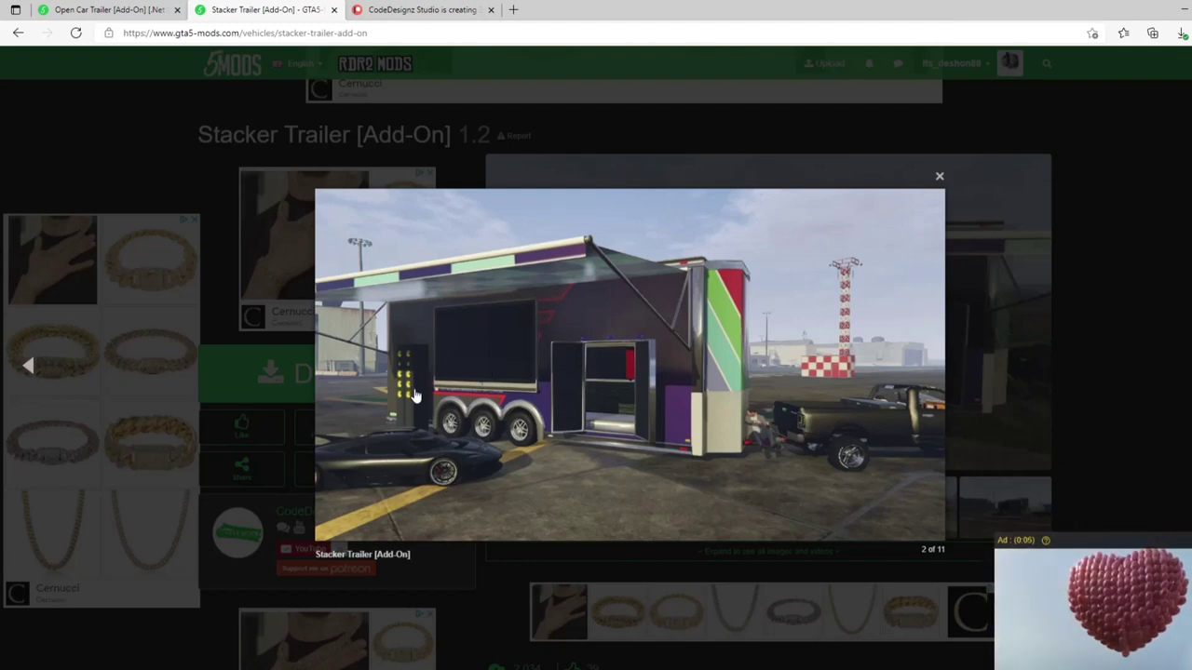
{"action": "key", "text": "Right"}
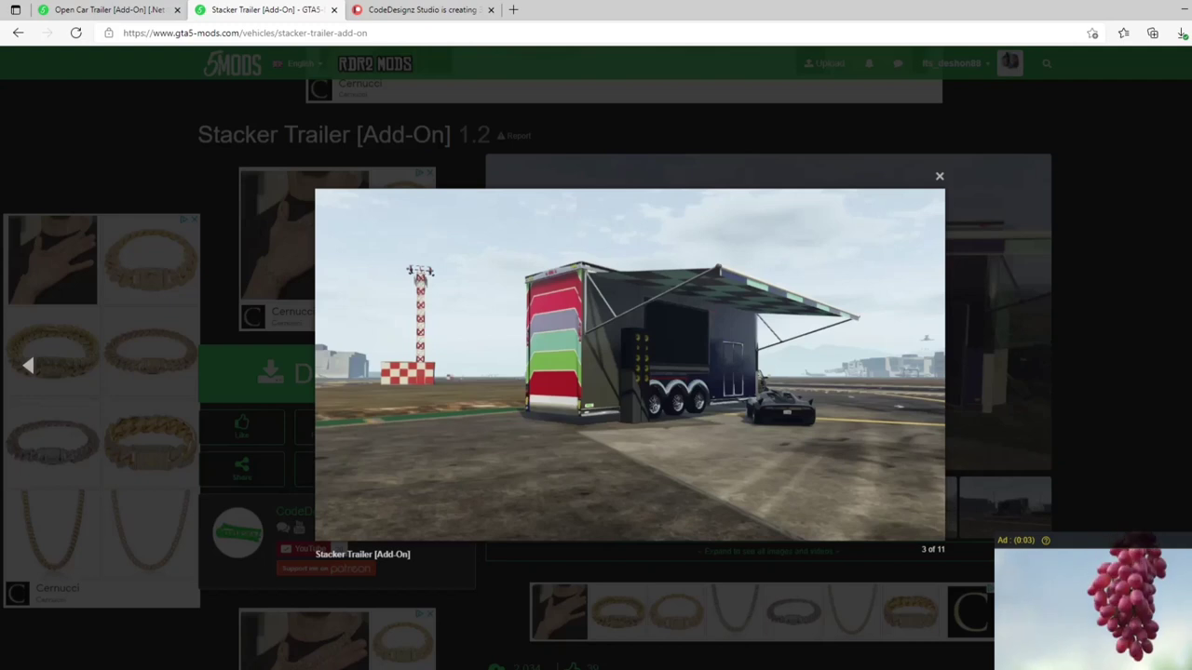
{"action": "key", "text": "Right"}
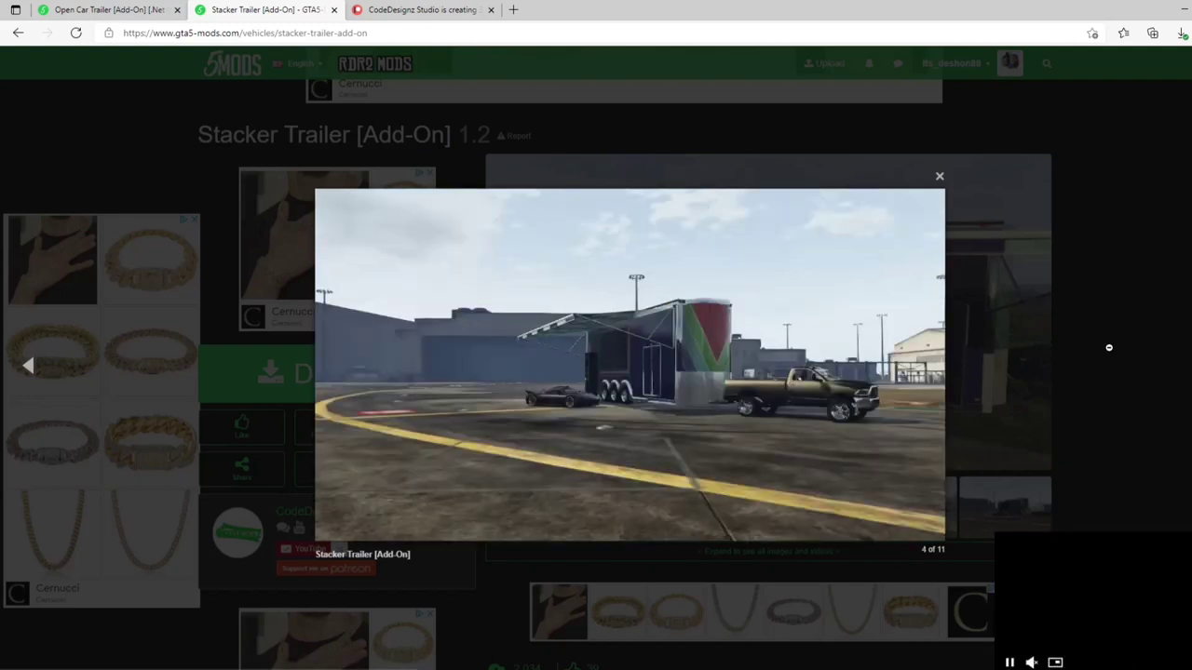
{"action": "left_click", "coordinate": [1172, 373]}
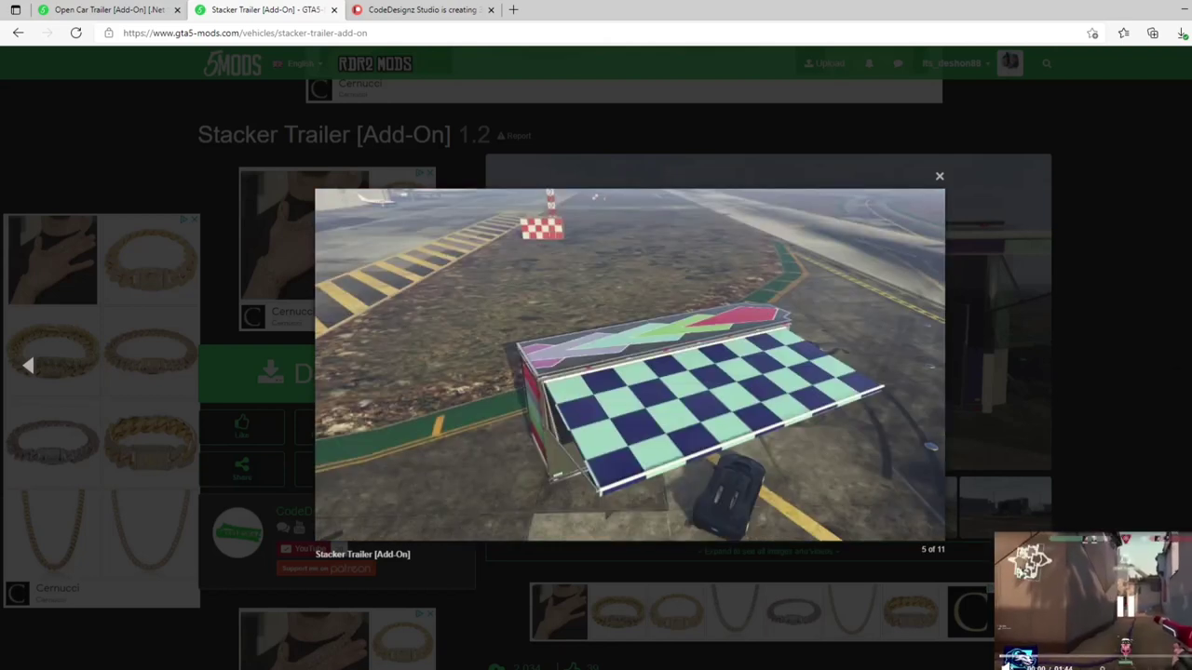
{"action": "key", "text": "Right"}
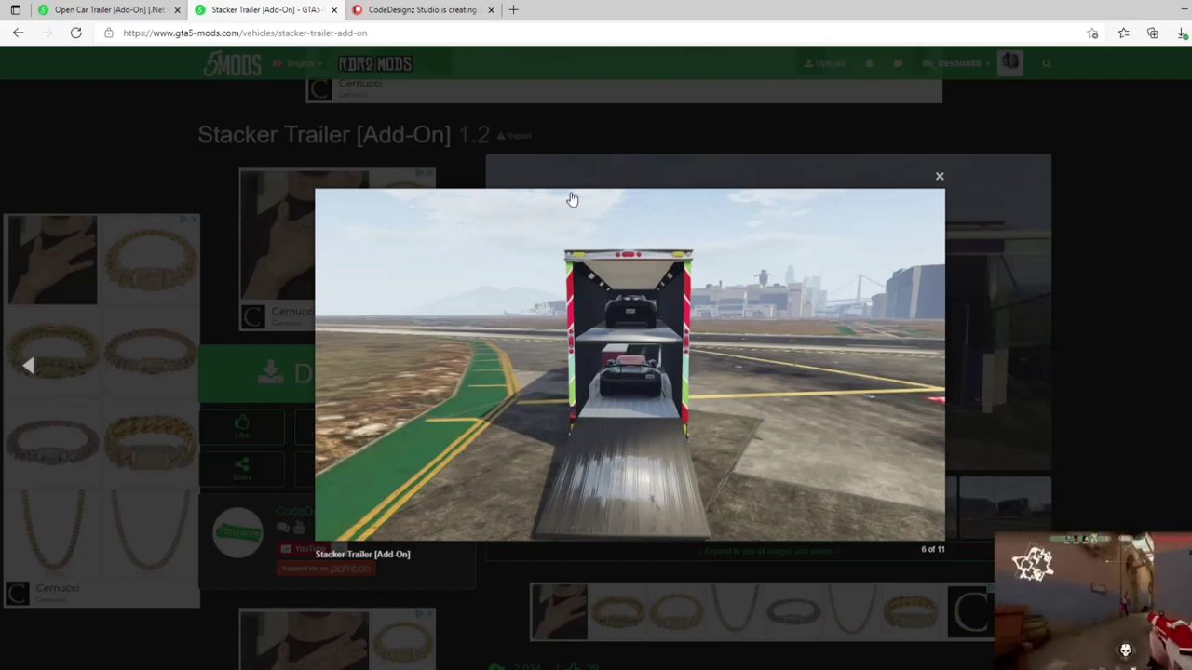
{"action": "left_click", "coordinate": [936, 381]}
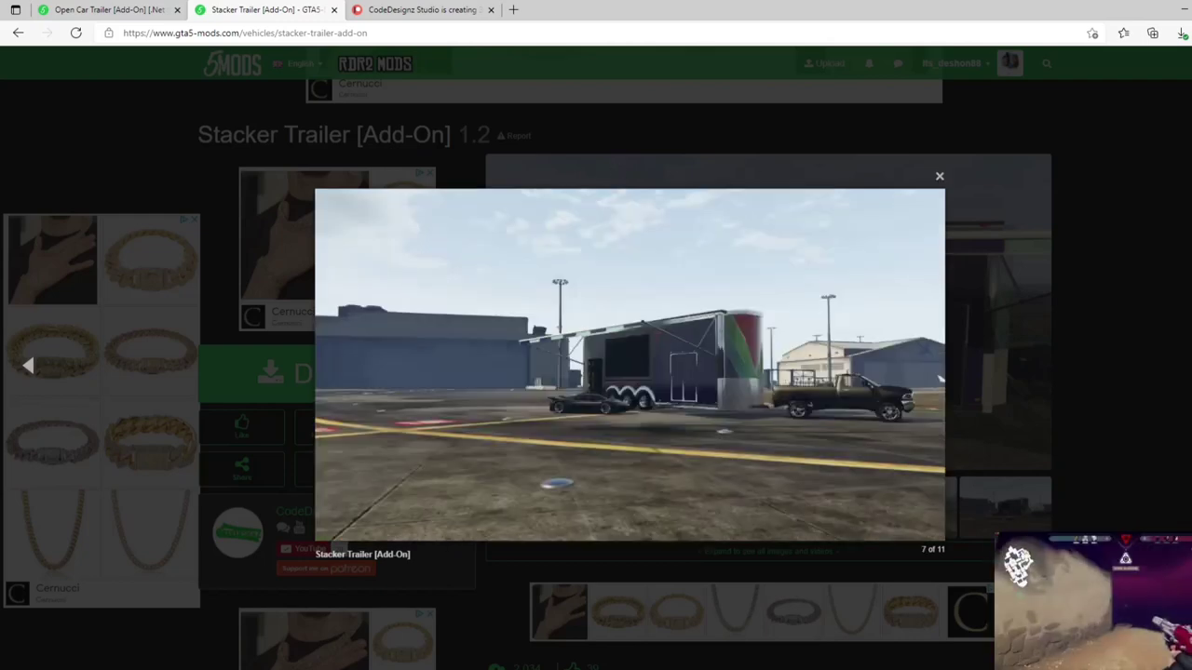
{"action": "left_click", "coordinate": [939, 176]}
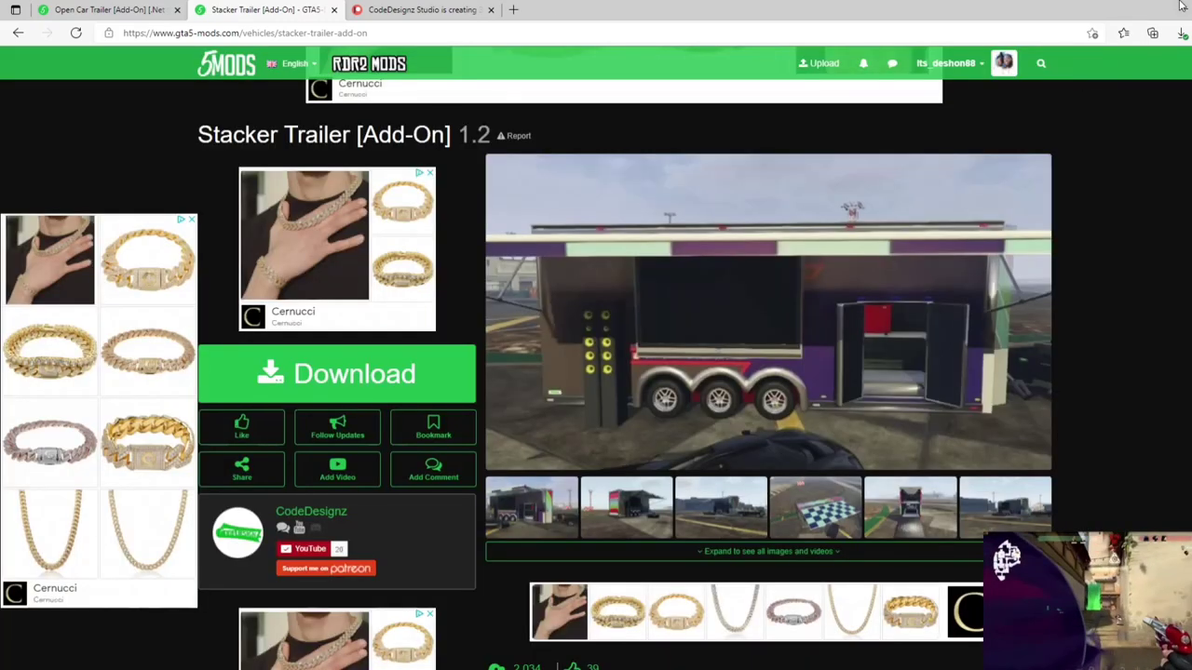
- Minimize the browser and open the scripts folder inside the Grand Theft Auto V game directory
{"action": "left_click", "coordinate": [1181, 10]}
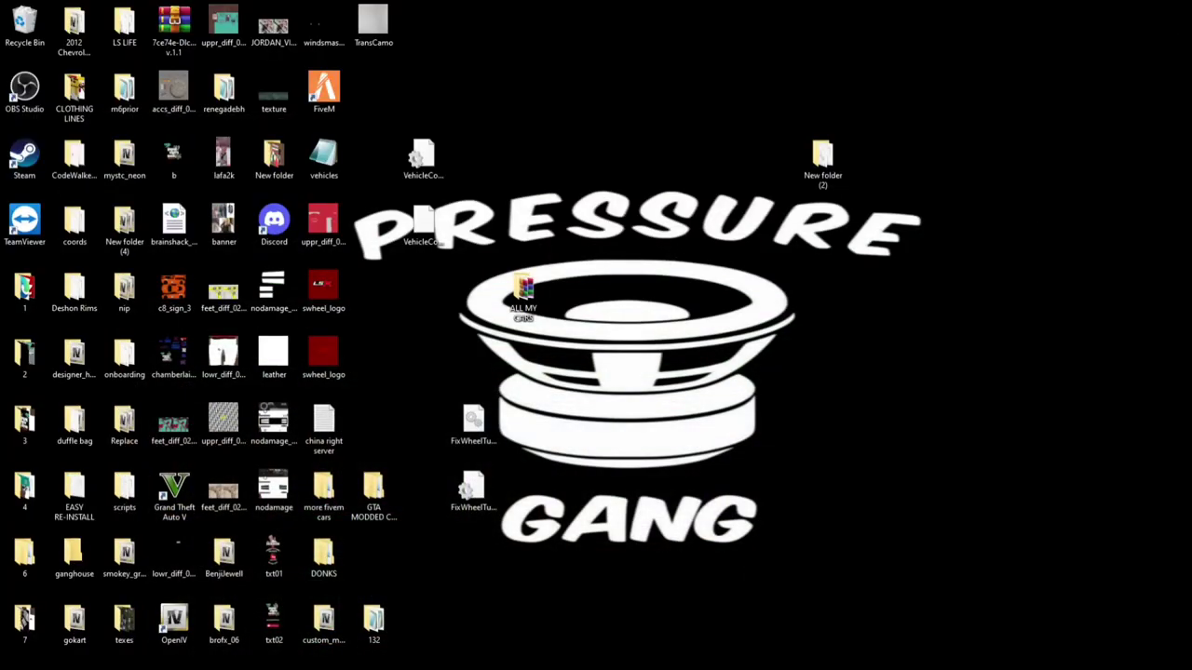
{"action": "right_click", "coordinate": [338, 666]}
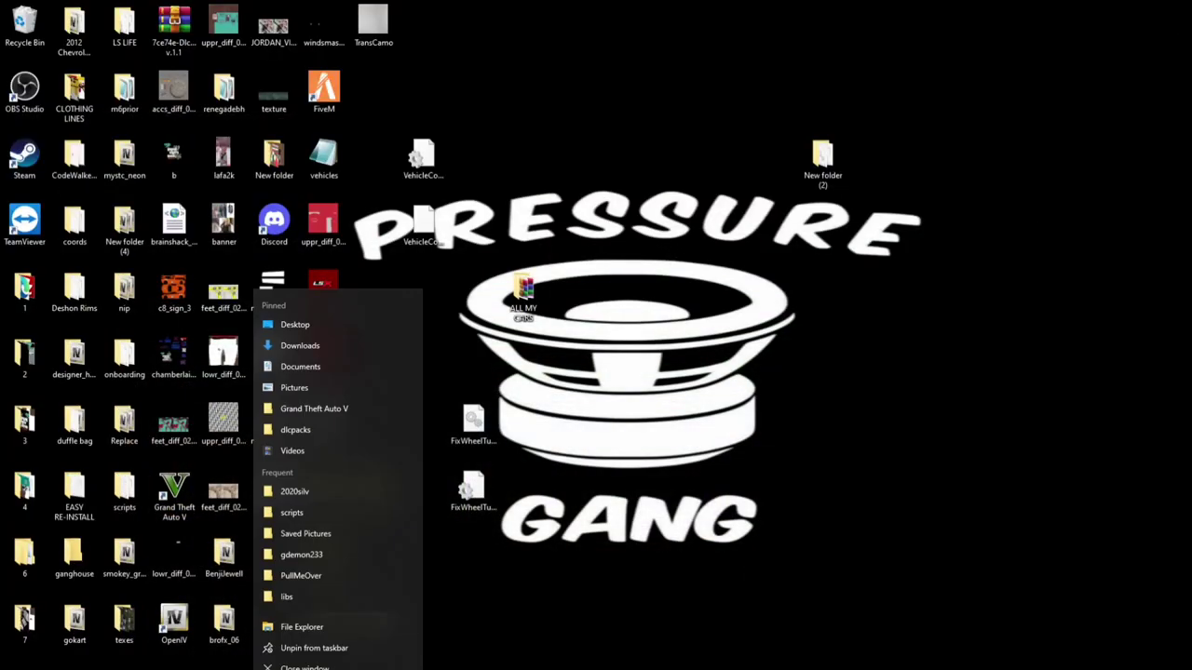
{"action": "left_click", "coordinate": [297, 410]}
{"action": "left_click_drag", "start_coordinate": [925, 69], "coordinate": [758, 32]}
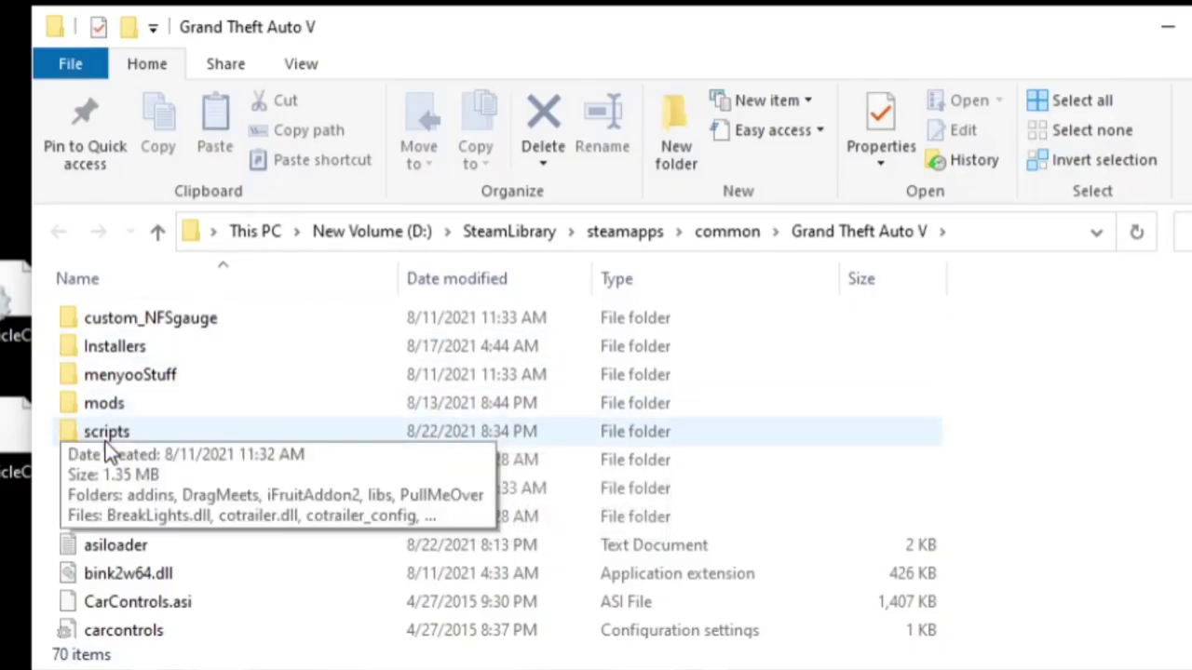
{"action": "double_click", "coordinate": [151, 434]}
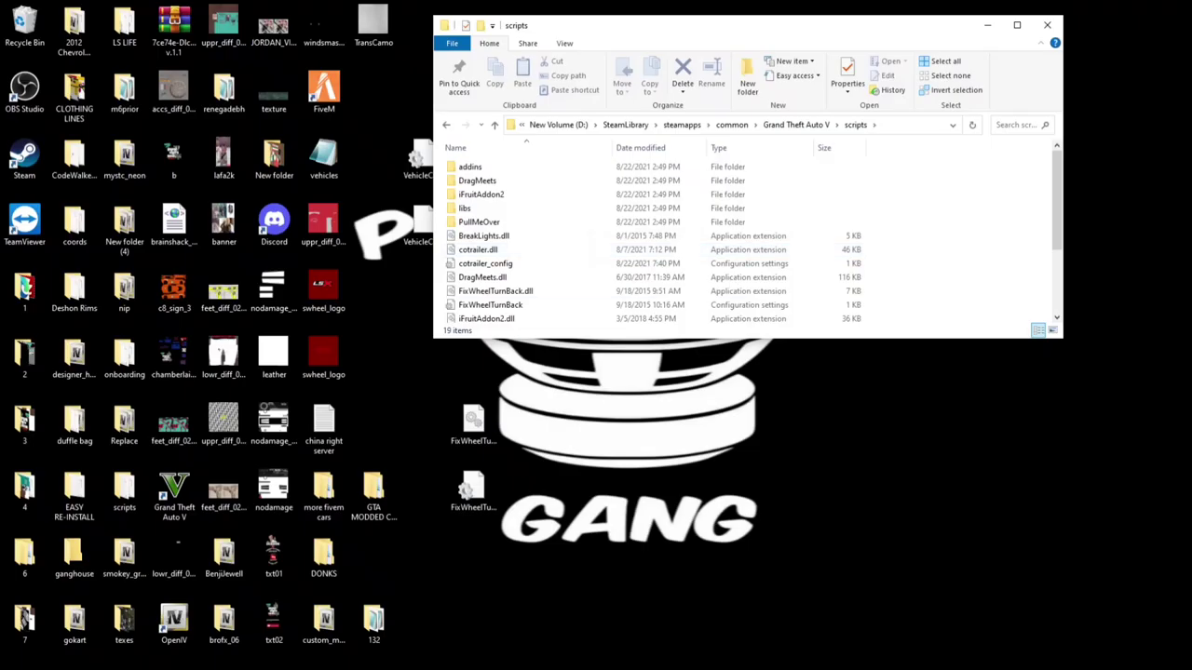
- Open the Downloads folder below the scripts window, open the archive 2a568a-cotrailer v1.2 (2), and dismiss the WinRAR trial notice
{"action": "right_click", "coordinate": [338, 669]}
{"action": "left_click", "coordinate": [315, 345]}
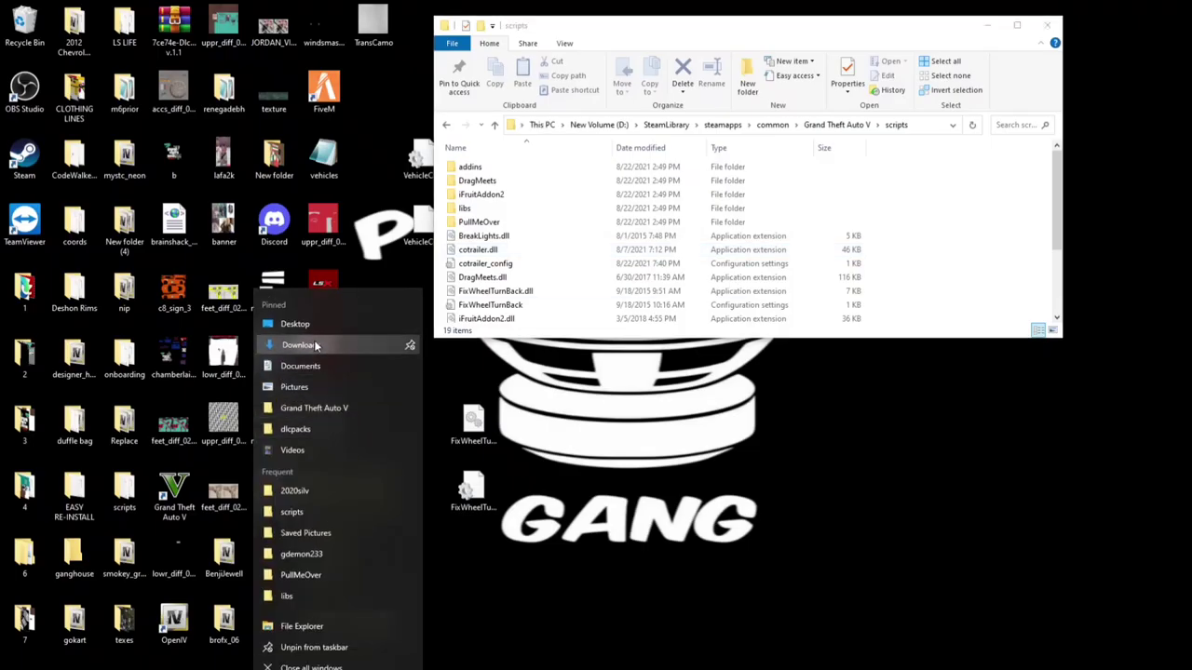
{"action": "left_click_drag", "start_coordinate": [624, 55], "coordinate": [606, 361]}
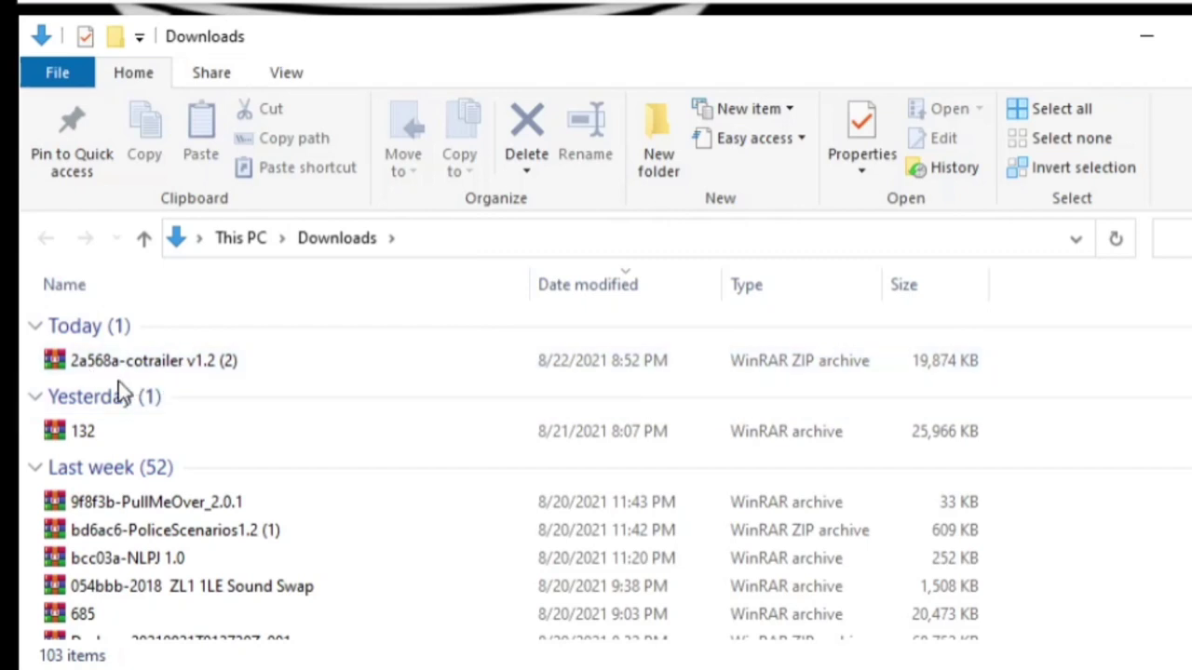
{"action": "left_click", "coordinate": [192, 371]}
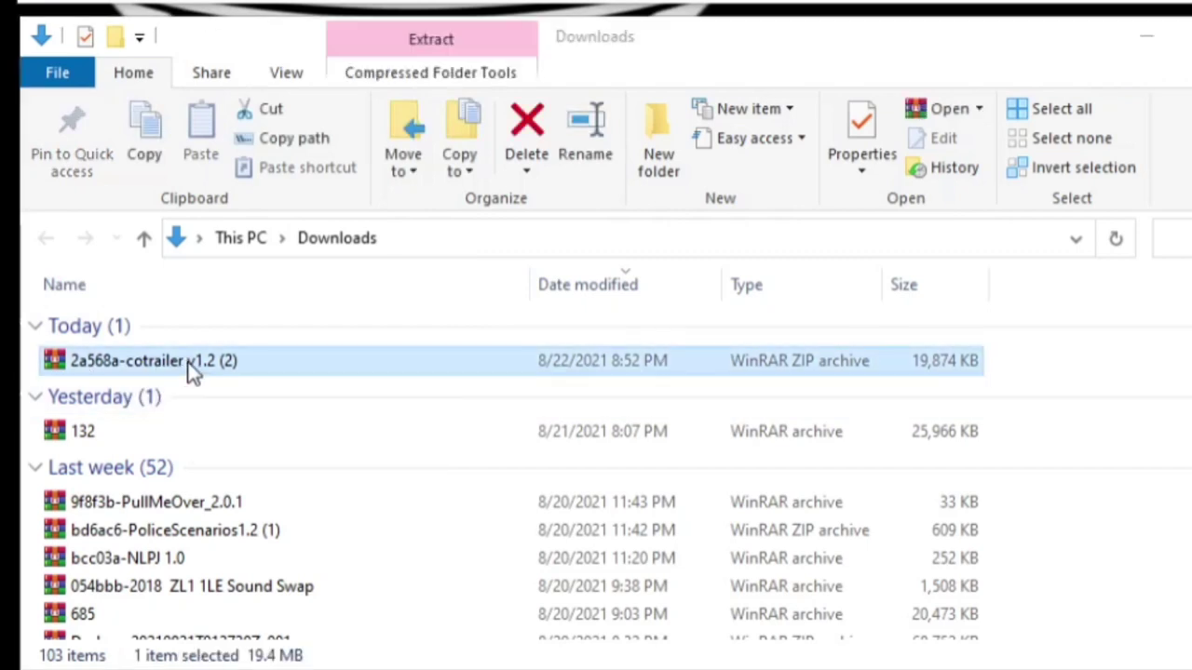
{"action": "double_click", "coordinate": [192, 371]}
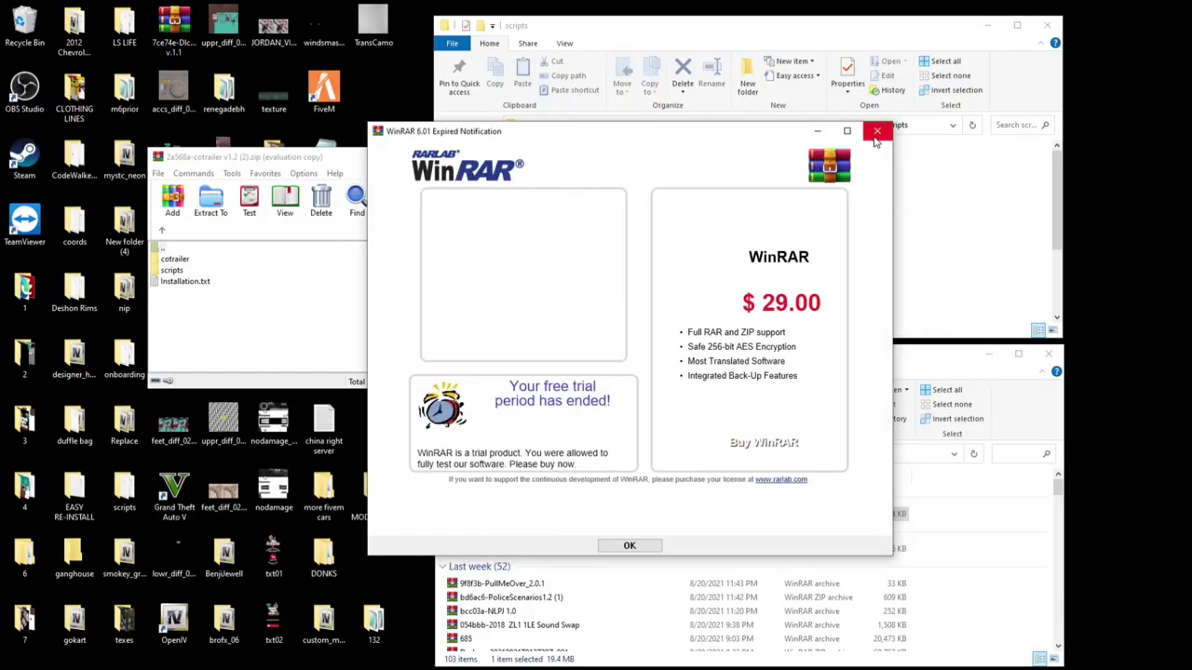
{"action": "left_click", "coordinate": [877, 131]}
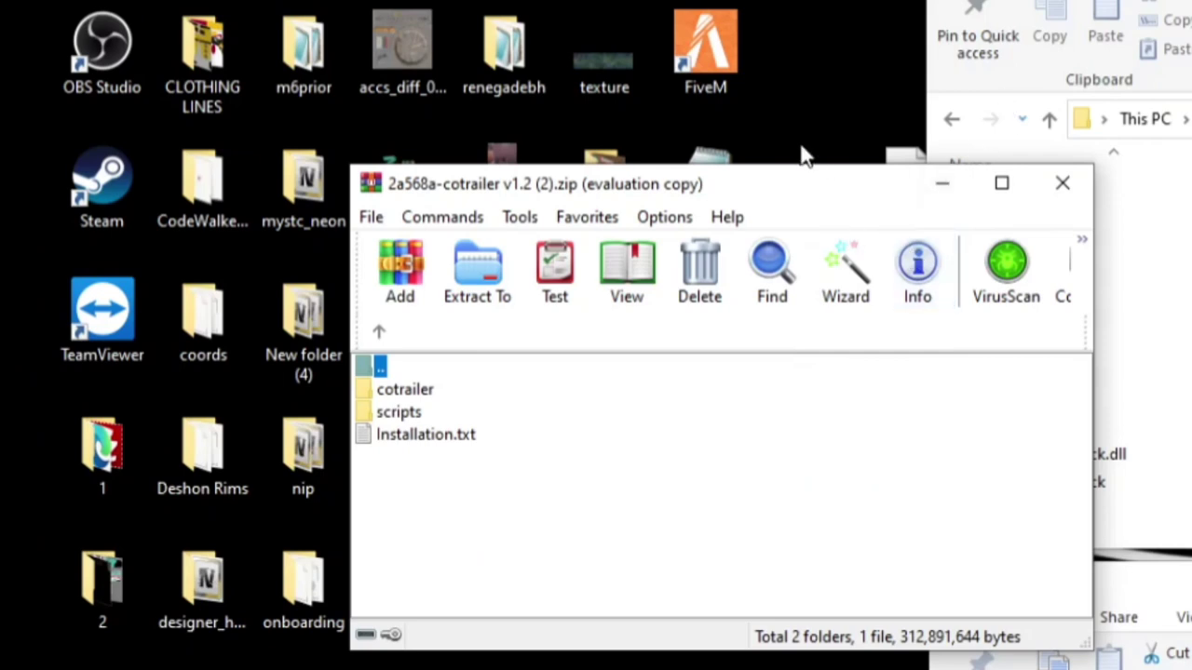
- Move the archive window clear of the folder windows, check the contents of its cotrailer folder, and return to the archive root
{"action": "left_click_drag", "start_coordinate": [679, 179], "coordinate": [628, 84]}
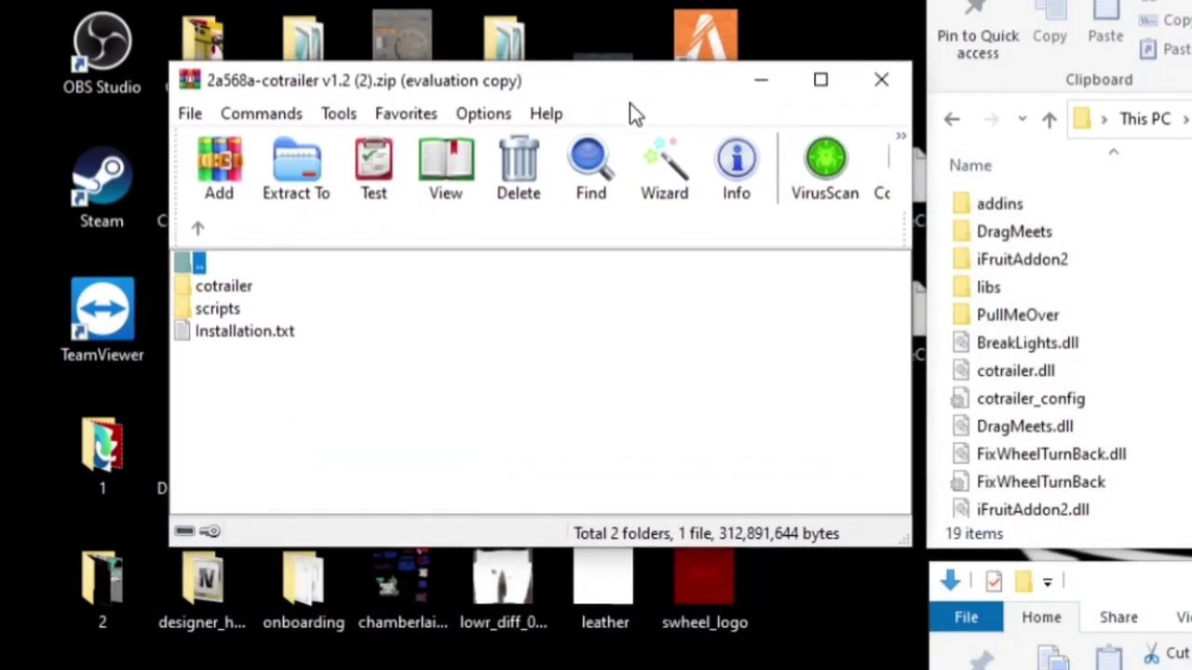
{"action": "left_click_drag", "start_coordinate": [641, 90], "coordinate": [630, 0]}
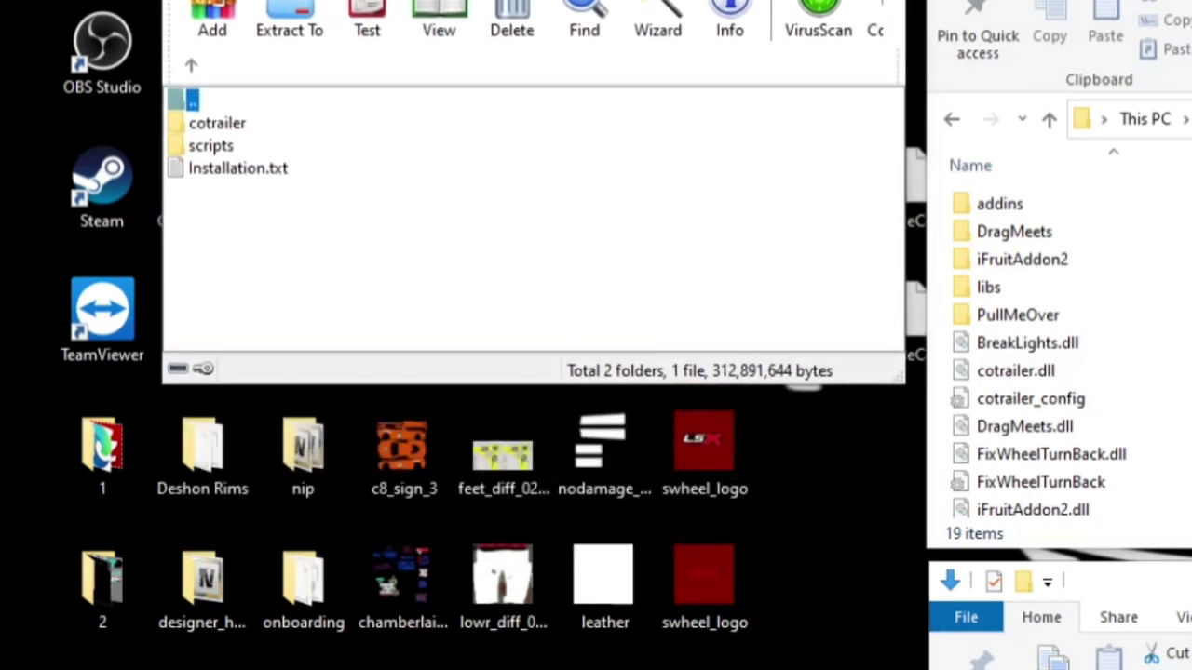
{"action": "double_click", "coordinate": [211, 123]}
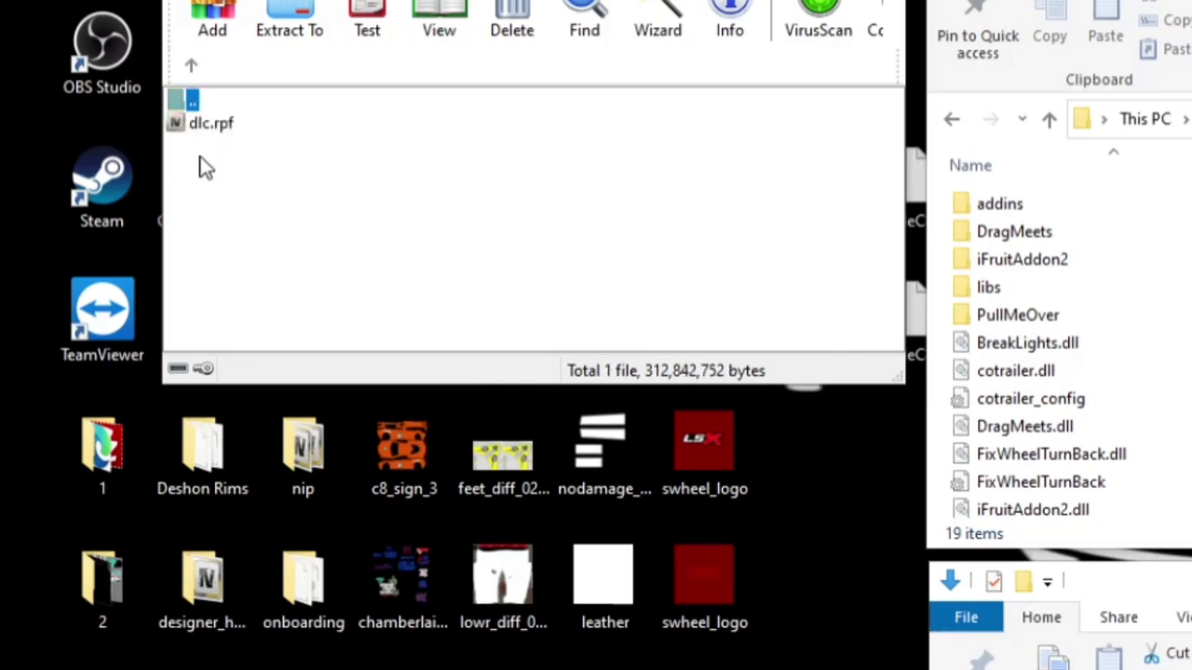
{"action": "left_click", "coordinate": [191, 63]}
{"action": "left_click", "coordinate": [419, 214]}
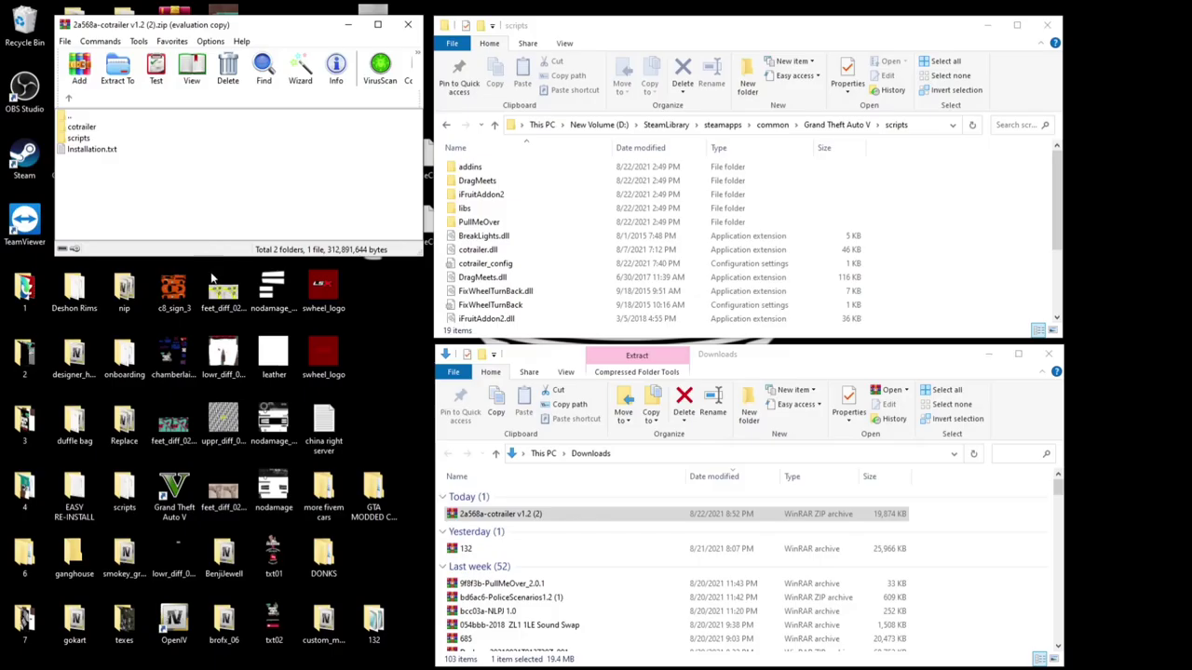
- Open the dlcpacks folder under mods > update > x64 and try to copy the archive's cotrailer folder into it
{"action": "right_click", "coordinate": [339, 669]}
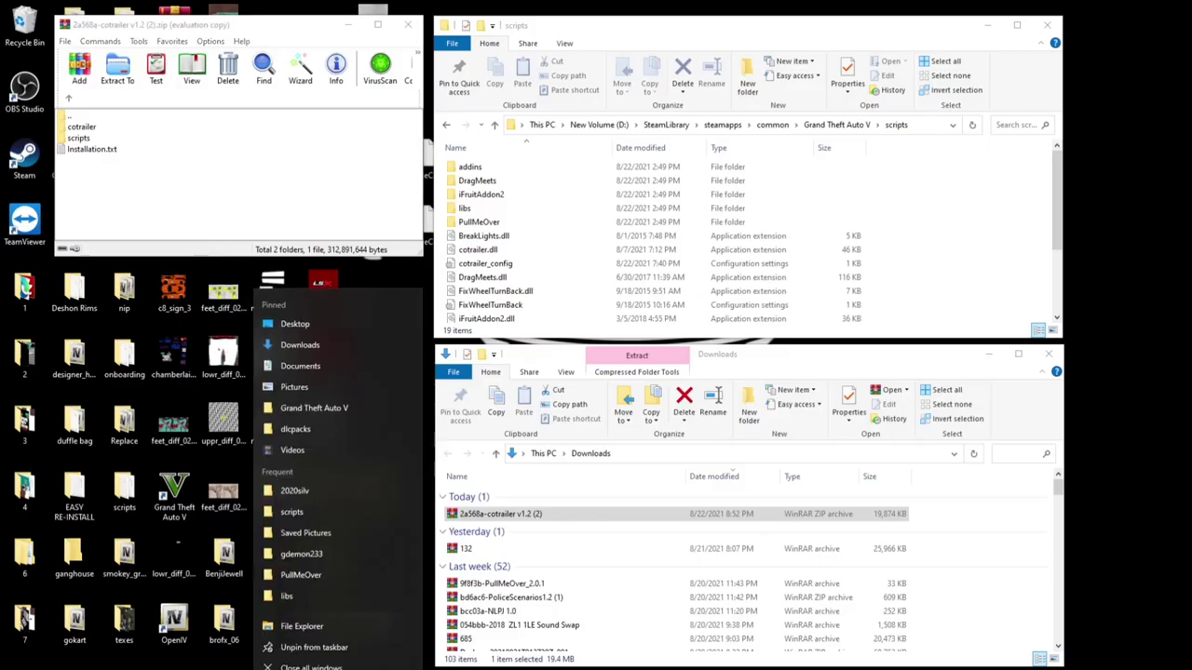
{"action": "left_click", "coordinate": [298, 429]}
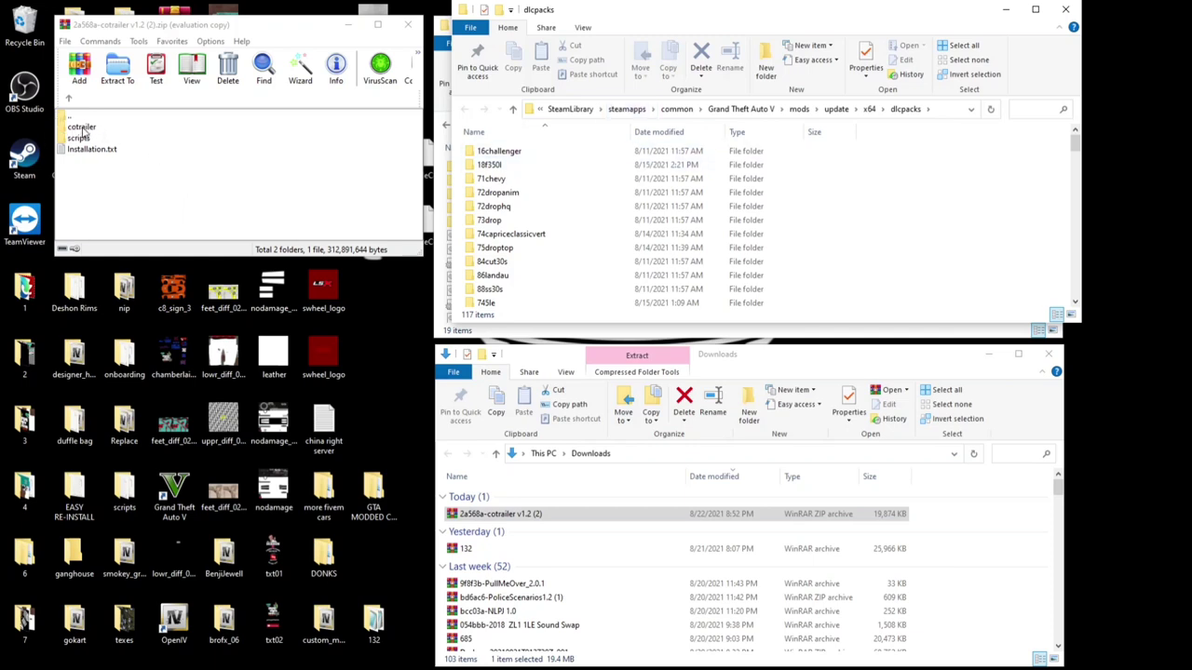
{"action": "left_click_drag", "start_coordinate": [79, 130], "coordinate": [998, 198]}
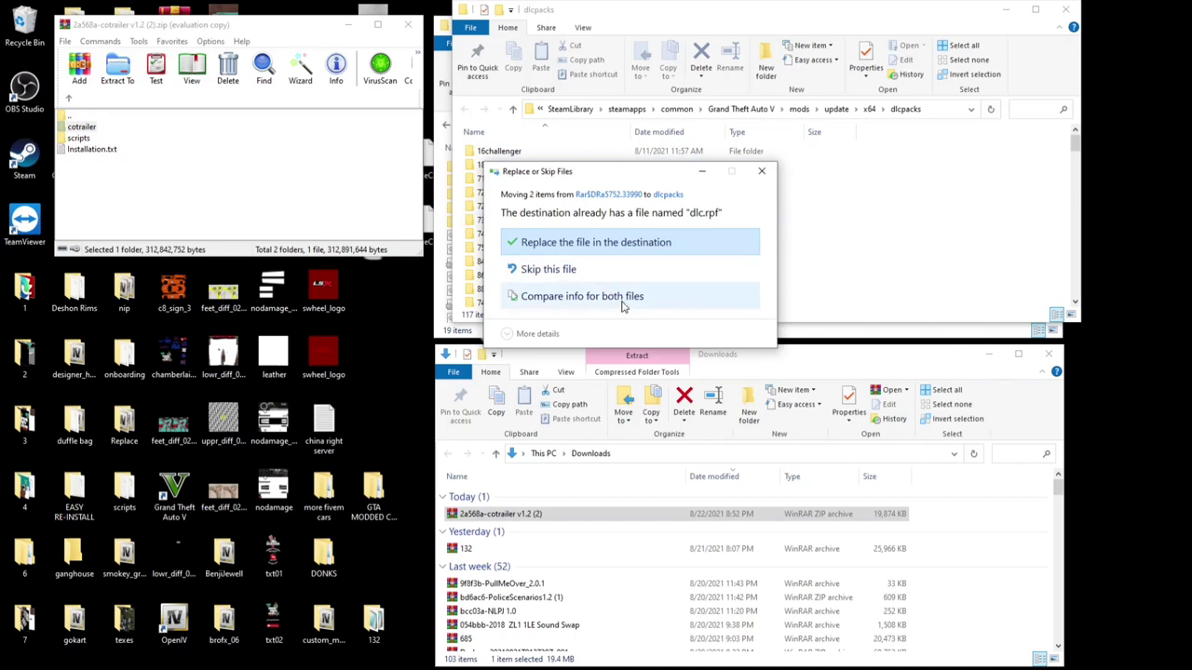
{"action": "left_click", "coordinate": [759, 175]}
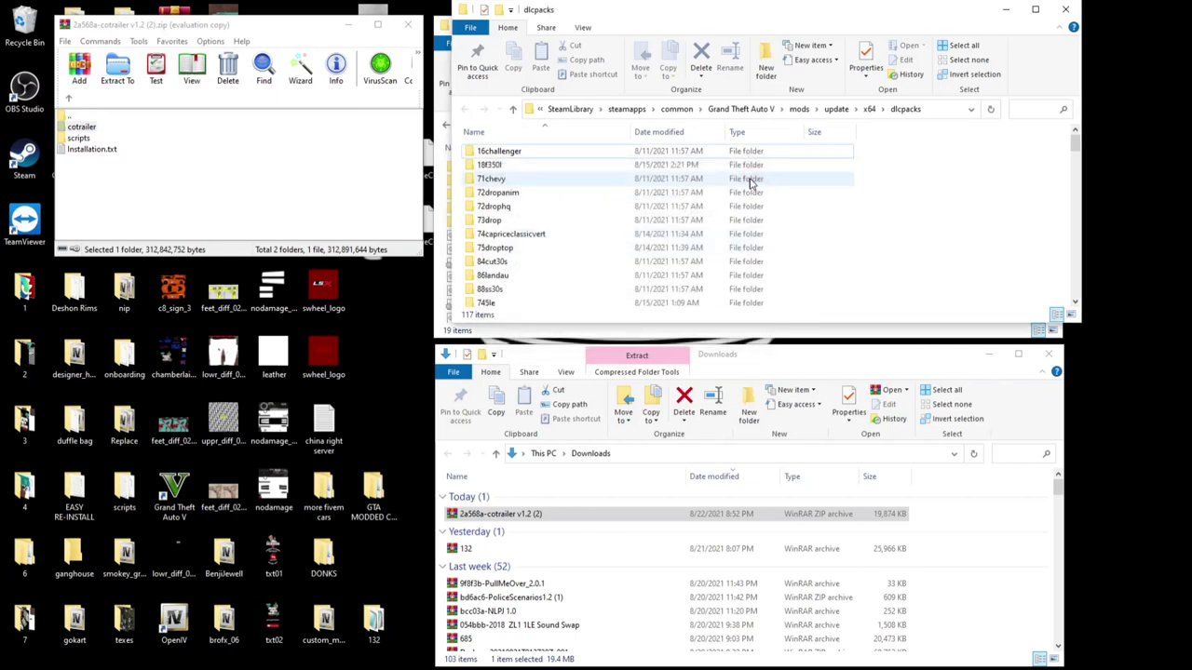
- Select the existing cotrailer folder in dlcpacks and close the archive window
{"action": "scroll", "coordinate": [611, 221], "scroll_direction": "down", "scroll_amount": 5}
{"action": "scroll", "coordinate": [633, 256], "scroll_direction": "down", "scroll_amount": 3}
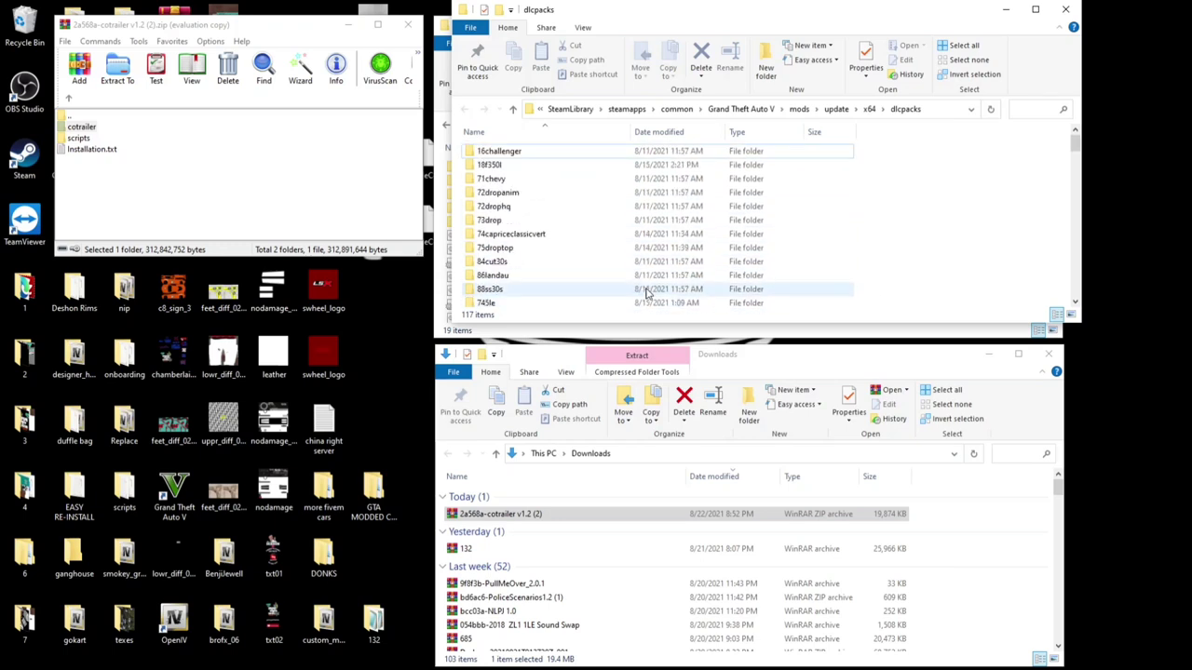
{"action": "left_click", "coordinate": [522, 233]}
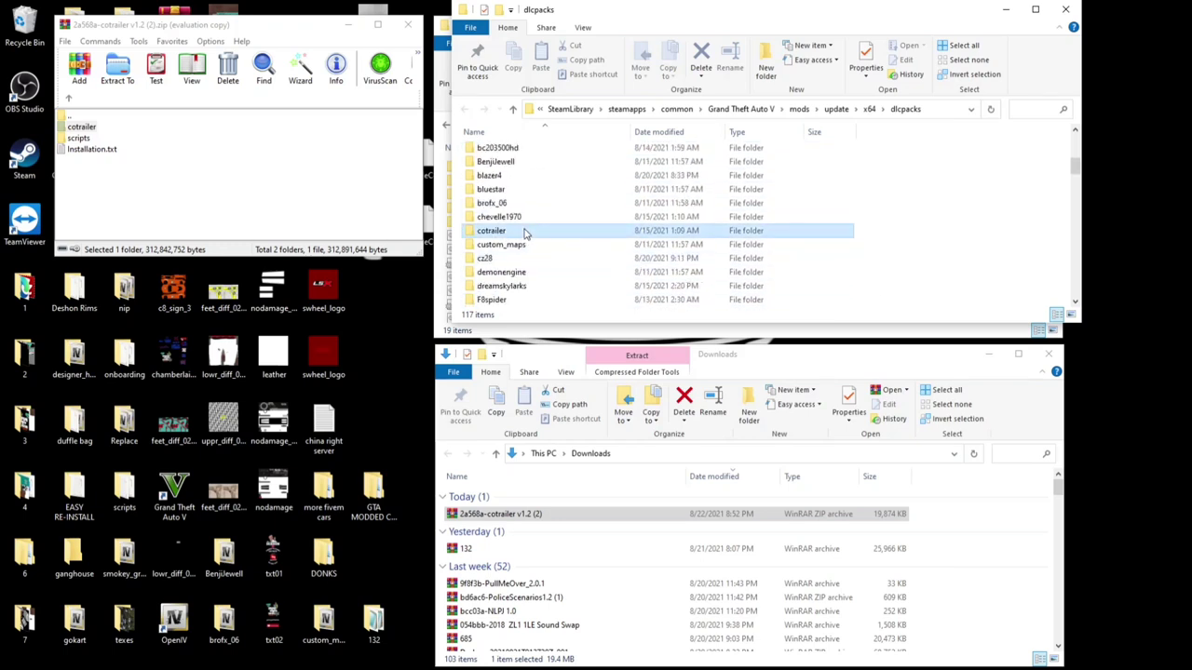
{"action": "left_click", "coordinate": [407, 25]}
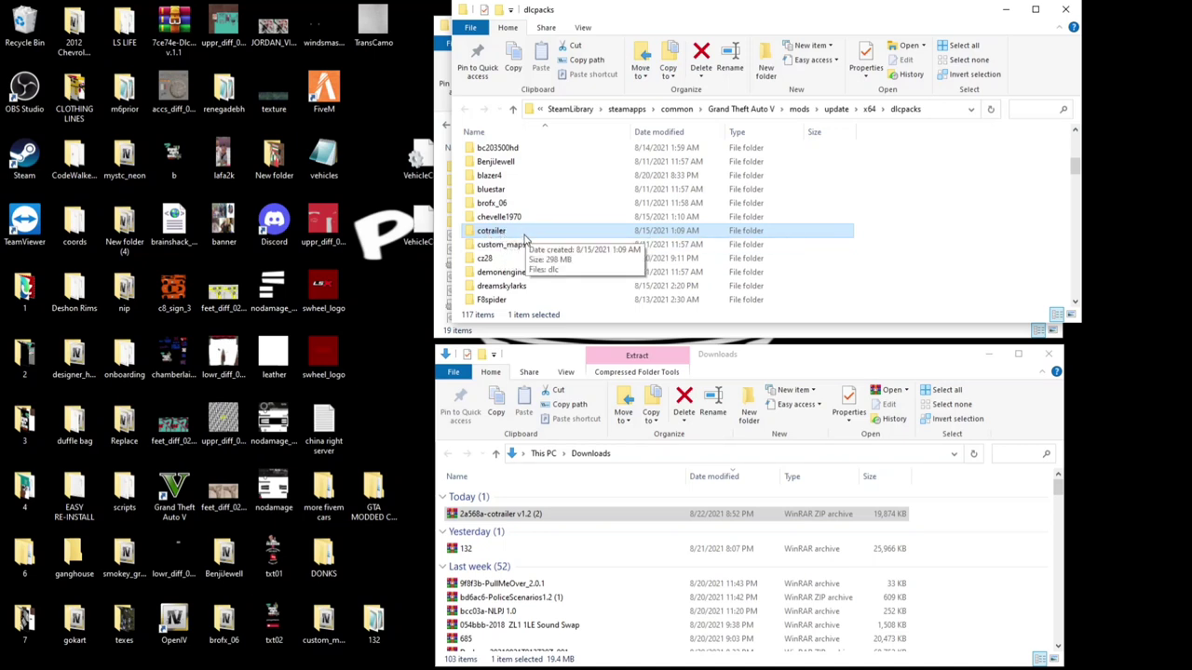
- Launch OpenIV for the Windows version of Grand Theft Auto V and enable Edit mode
{"action": "left_click", "coordinate": [175, 628]}
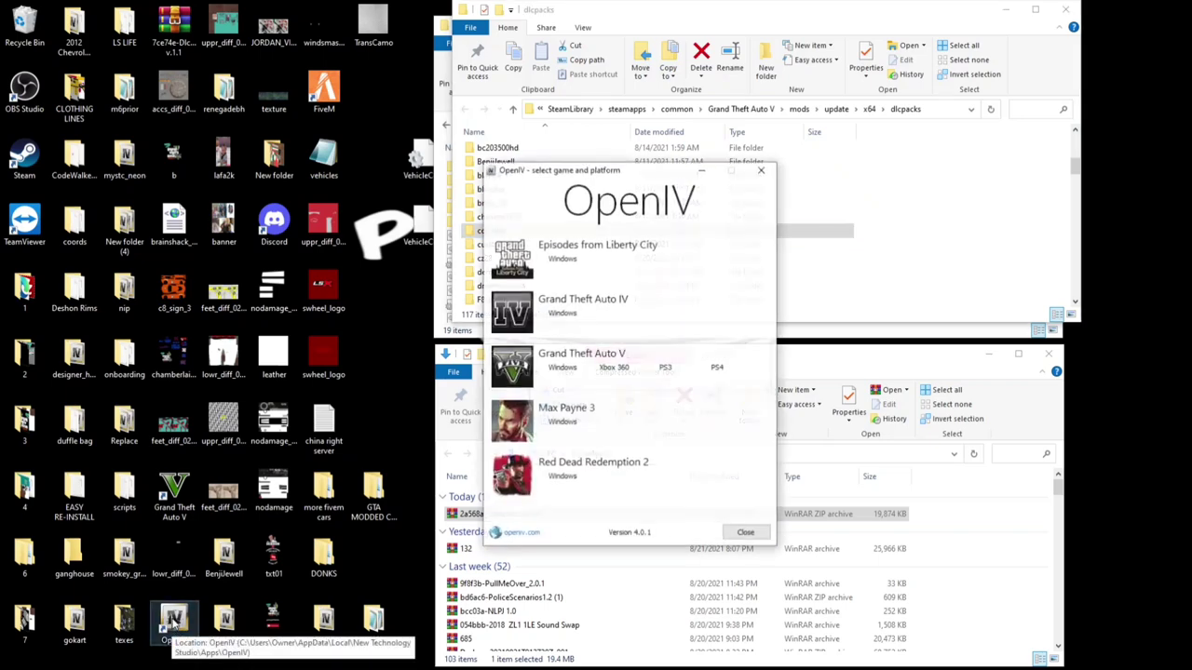
{"action": "left_click", "coordinate": [561, 368]}
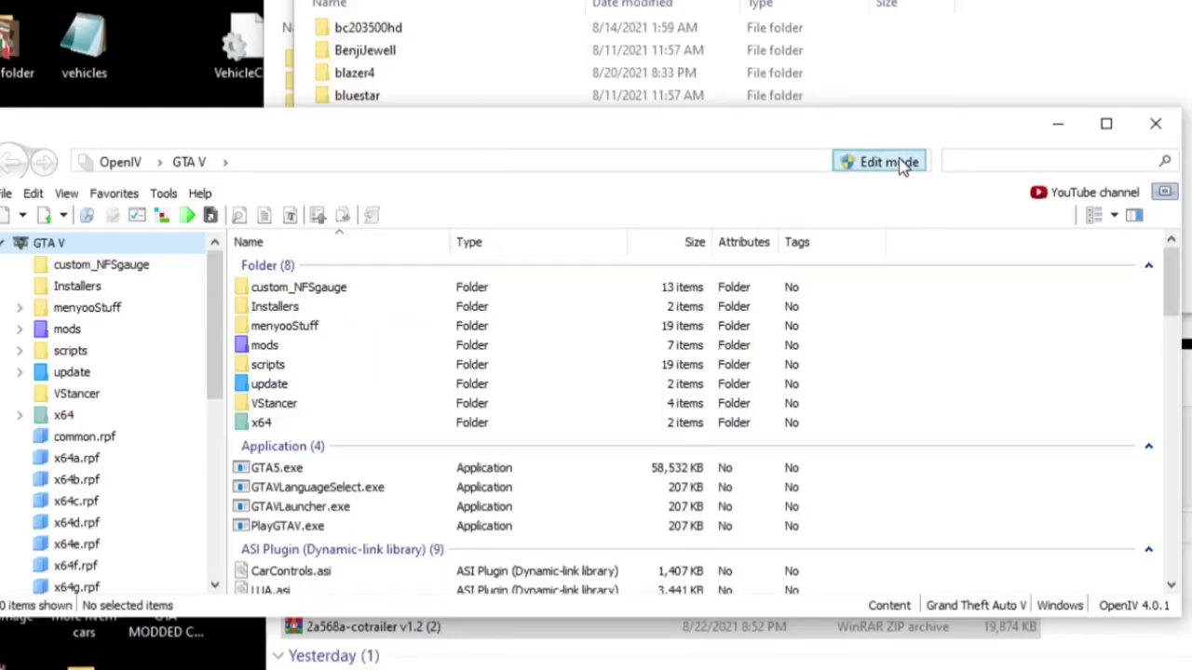
{"action": "left_click", "coordinate": [889, 162]}
{"action": "left_click", "coordinate": [652, 427]}
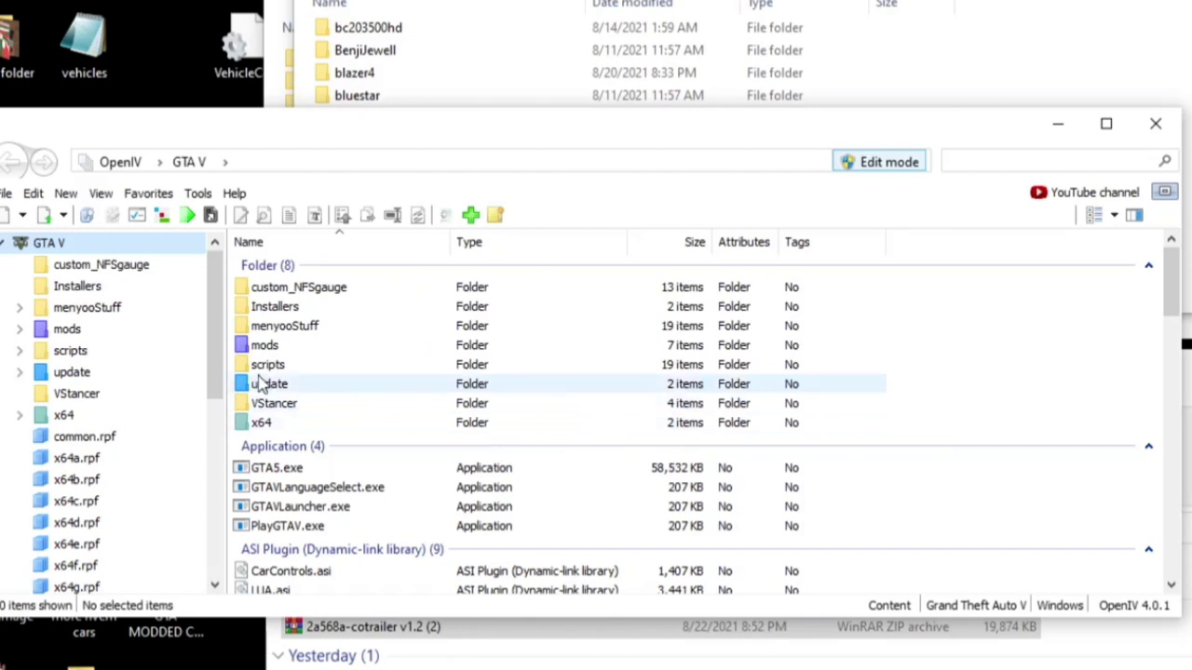
- Browse to mods > update > update.rpf > common > data and locate dlclist.xml
{"action": "left_click", "coordinate": [298, 346]}
{"action": "double_click", "coordinate": [297, 346]}
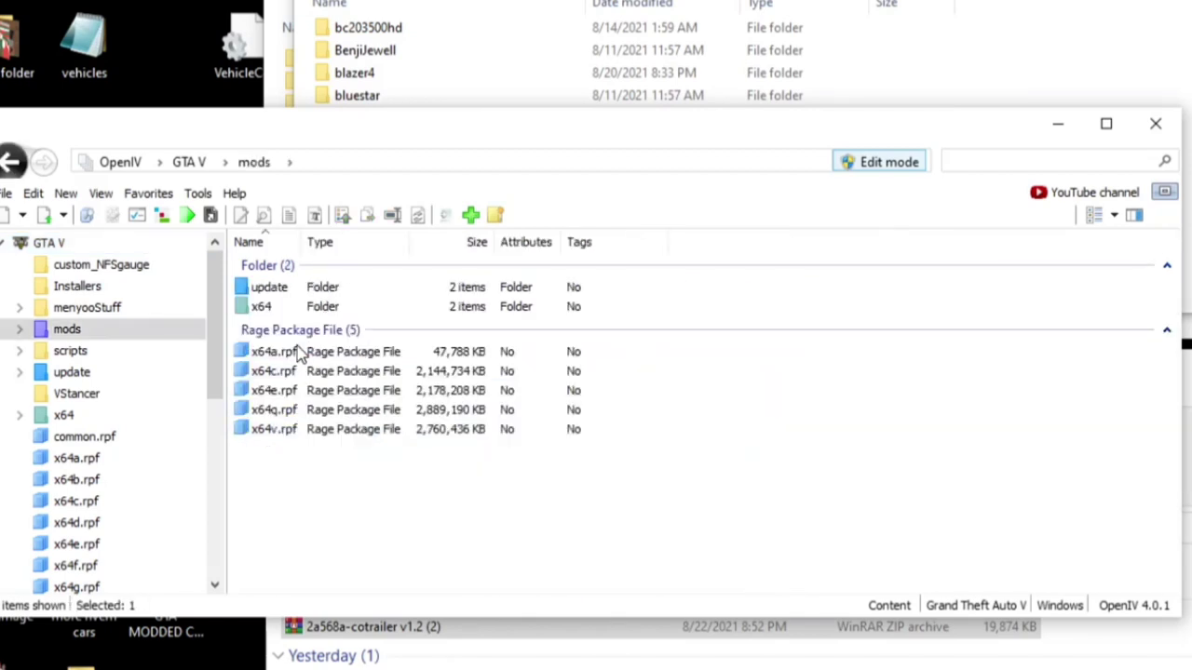
{"action": "double_click", "coordinate": [290, 289]}
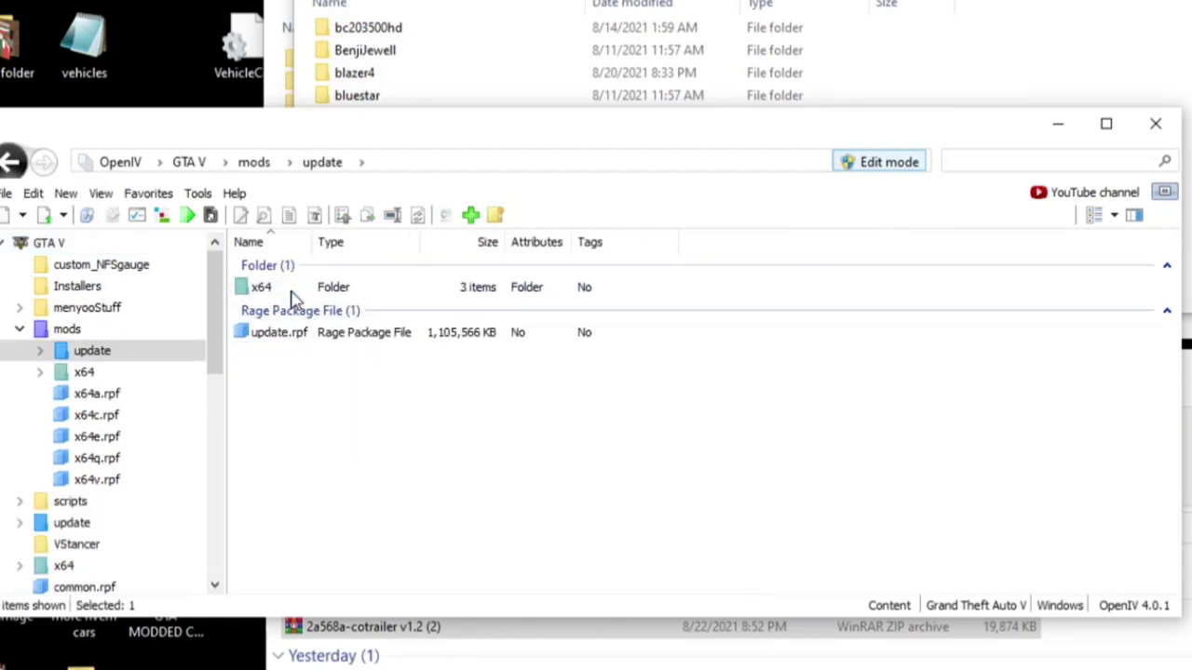
{"action": "double_click", "coordinate": [326, 341]}
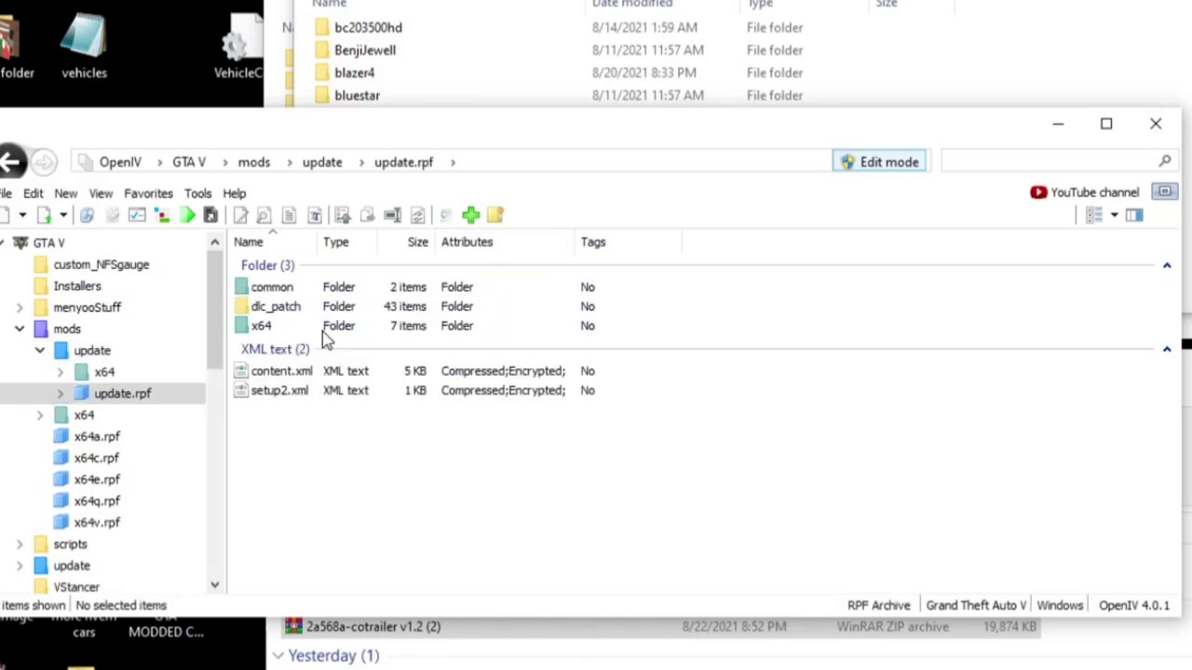
{"action": "double_click", "coordinate": [314, 289]}
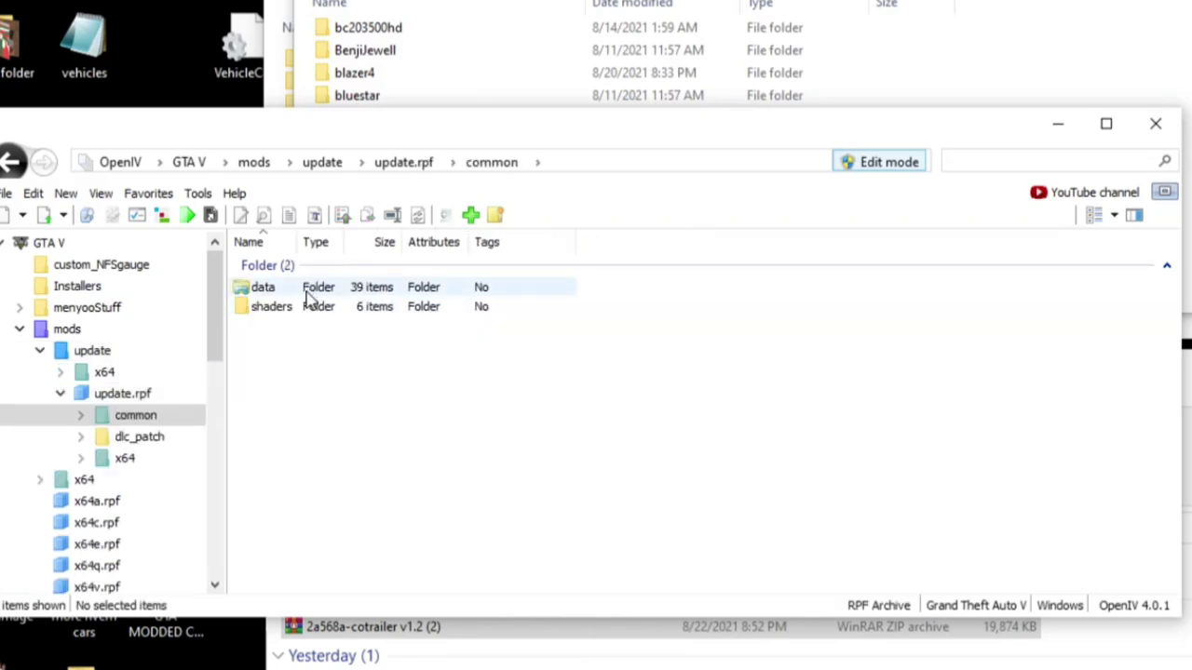
{"action": "double_click", "coordinate": [313, 291]}
{"action": "scroll", "coordinate": [401, 391], "scroll_direction": "down", "scroll_amount": 6}
{"action": "scroll", "coordinate": [395, 389], "scroll_direction": "down", "scroll_amount": 2}
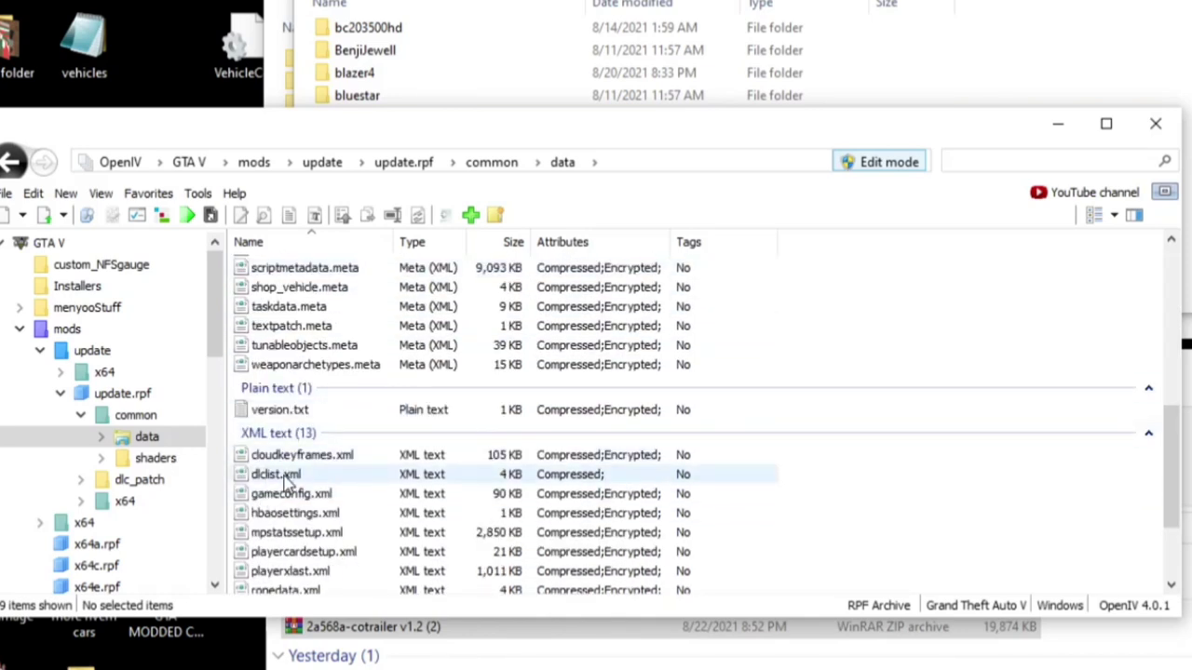
- Open dlclist.xml for editing and go to the last dlcpacks entries at the end of the Paths list
{"action": "right_click", "coordinate": [307, 479]}
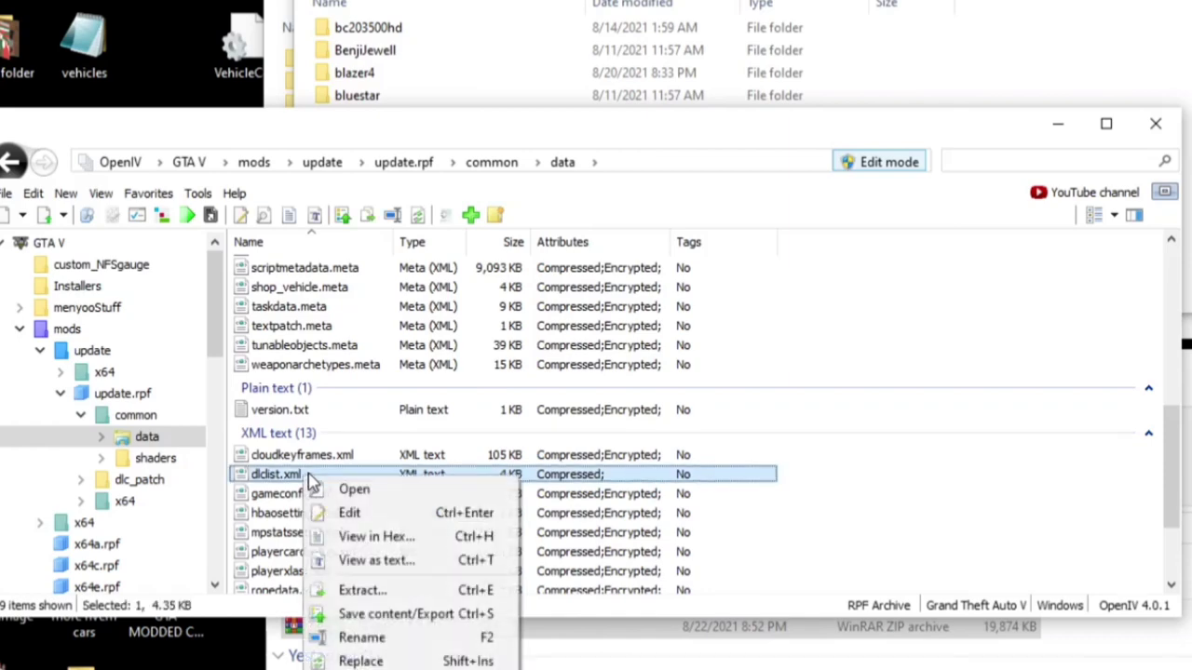
{"action": "left_click", "coordinate": [361, 520]}
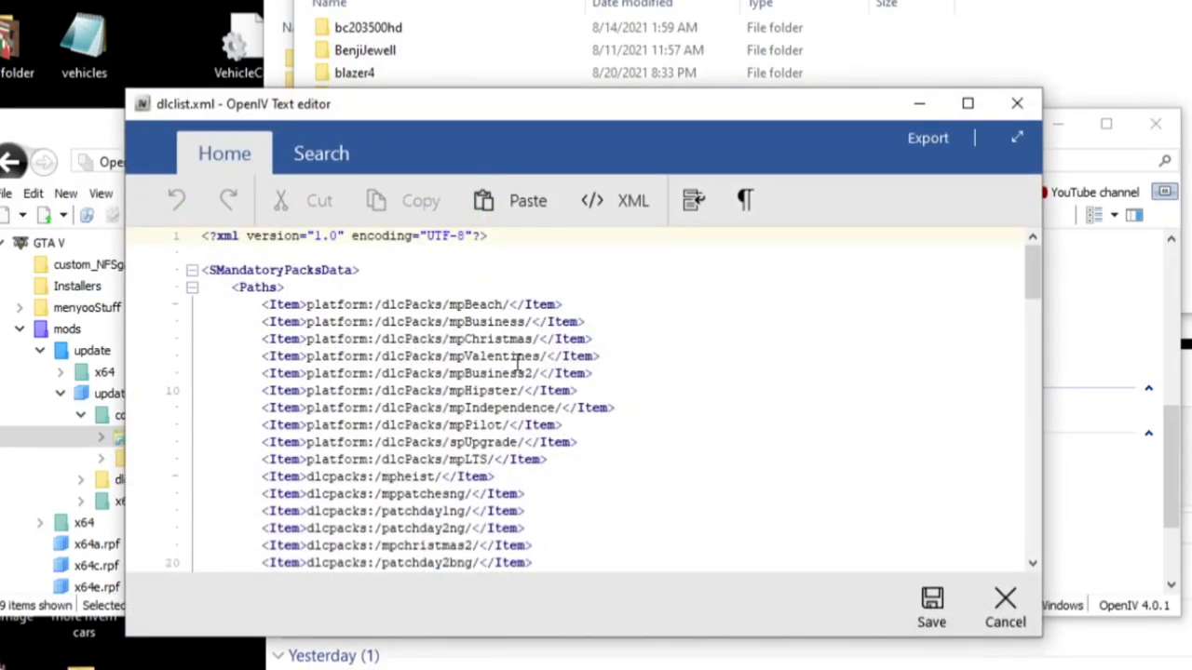
{"action": "scroll", "coordinate": [518, 368], "scroll_direction": "down", "scroll_amount": 20}
{"action": "scroll", "coordinate": [518, 372], "scroll_direction": "down", "scroll_amount": 8}
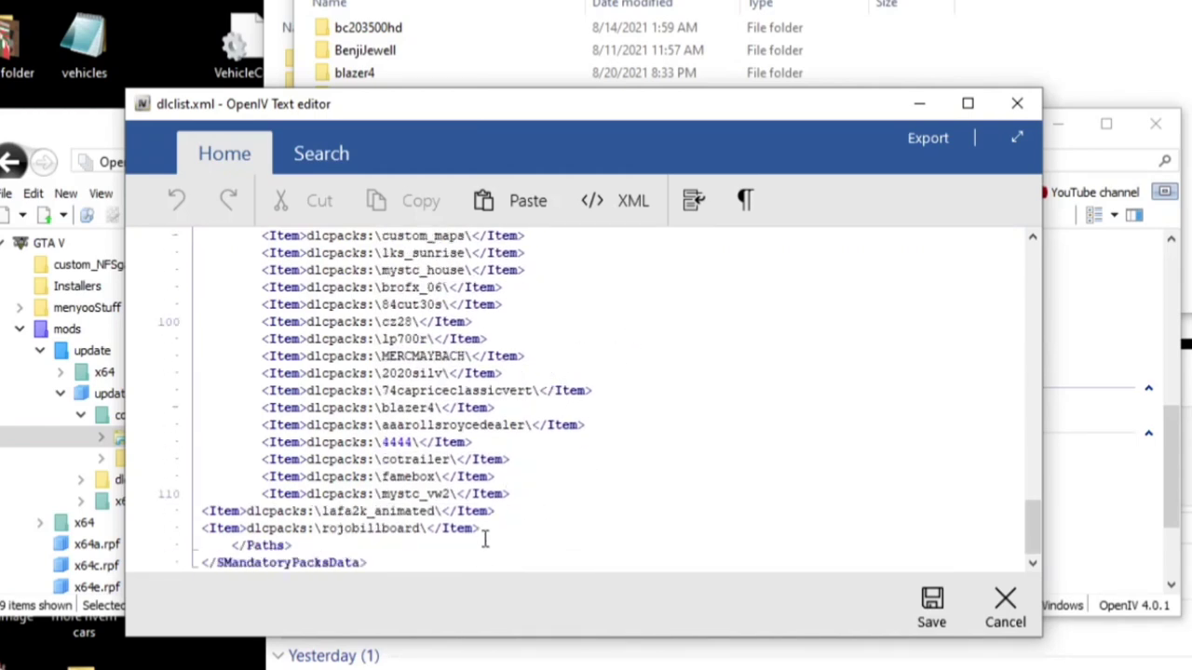
{"action": "left_click_drag", "start_coordinate": [483, 529], "coordinate": [203, 512]}
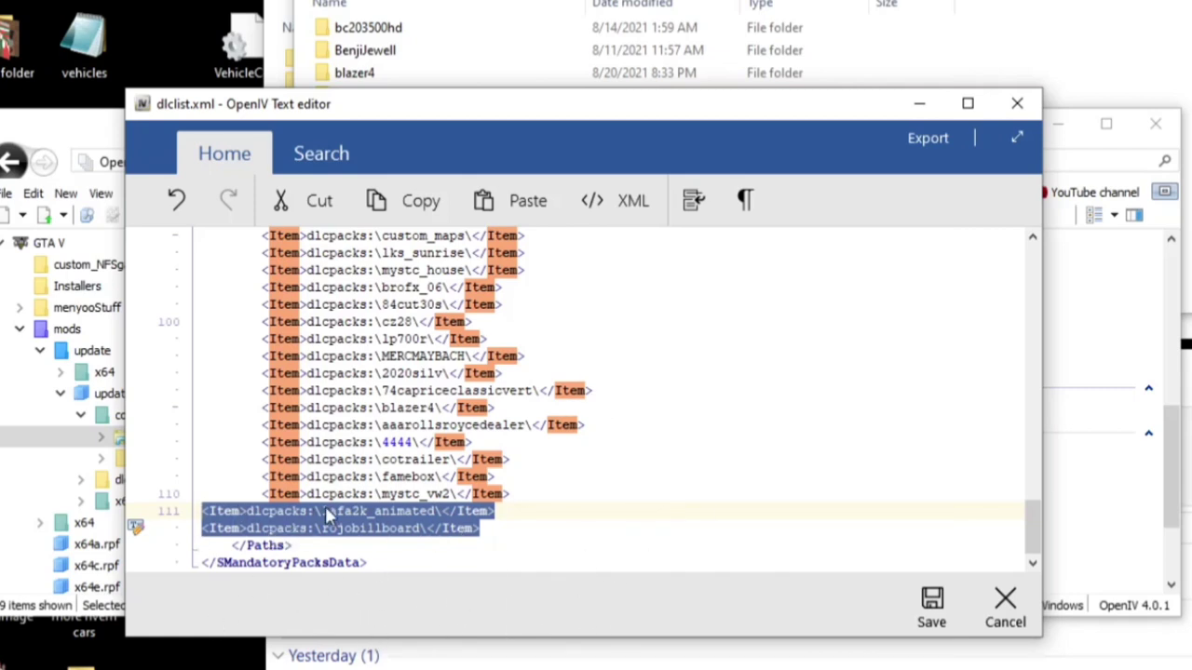
{"action": "left_click", "coordinate": [677, 473]}
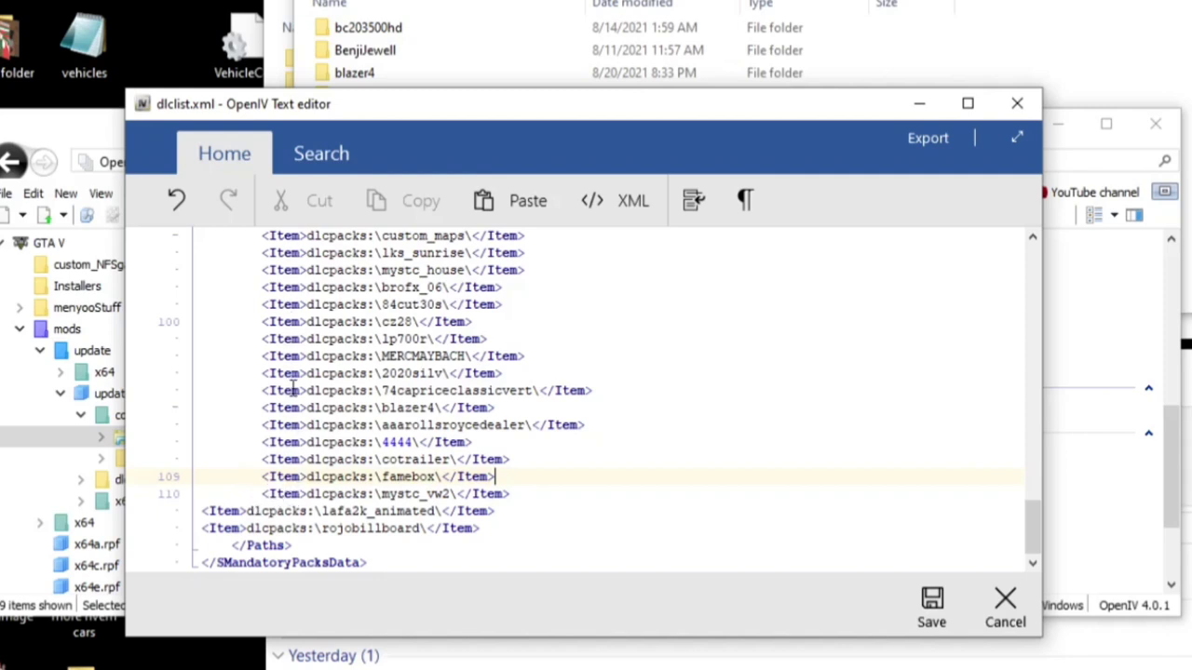
- Duplicate the mystc_vw2 Item entry onto a new line directly below it
{"action": "left_click_drag", "start_coordinate": [264, 494], "coordinate": [509, 511]}
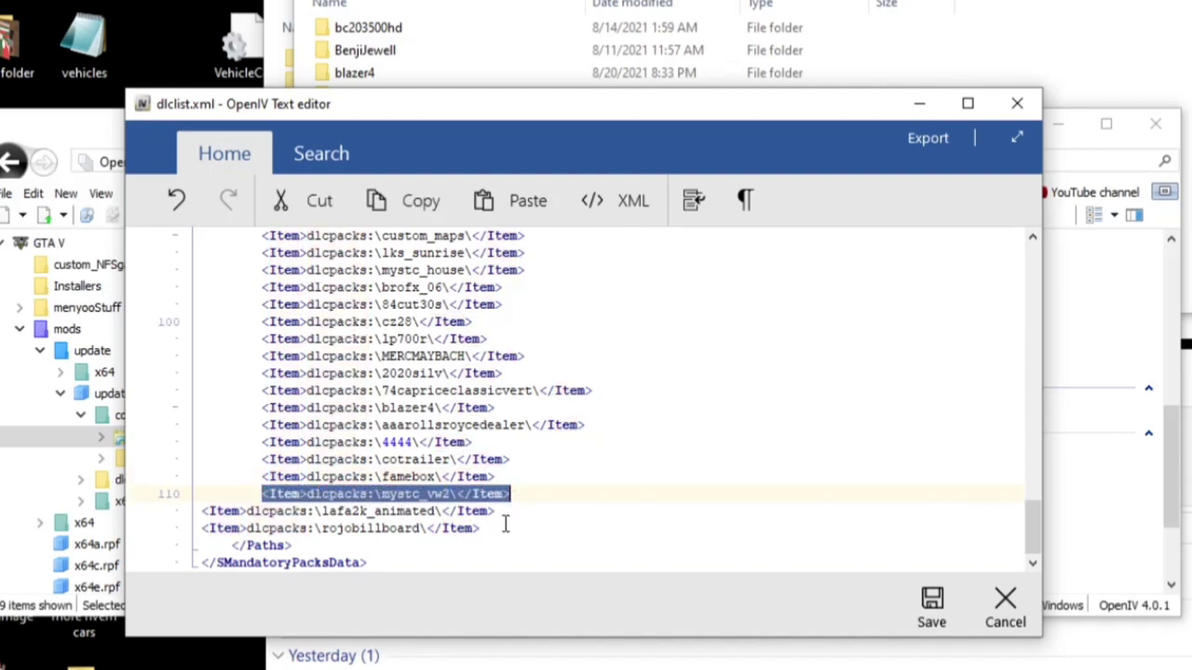
{"action": "left_click", "coordinate": [413, 203]}
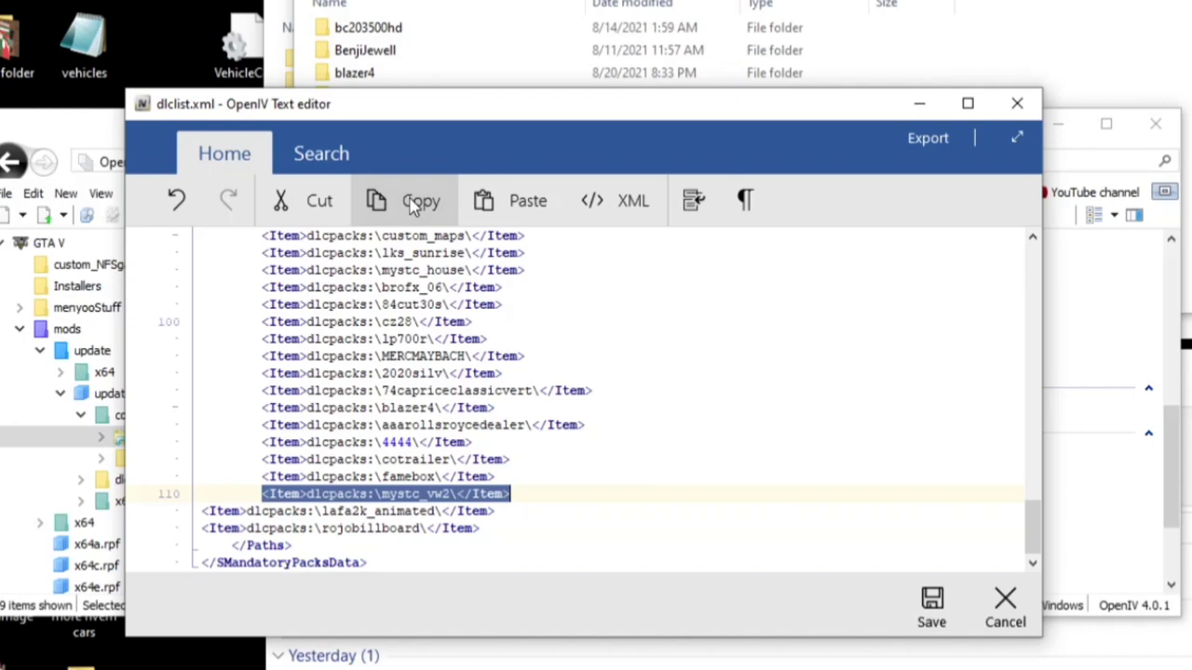
{"action": "left_click", "coordinate": [521, 495]}
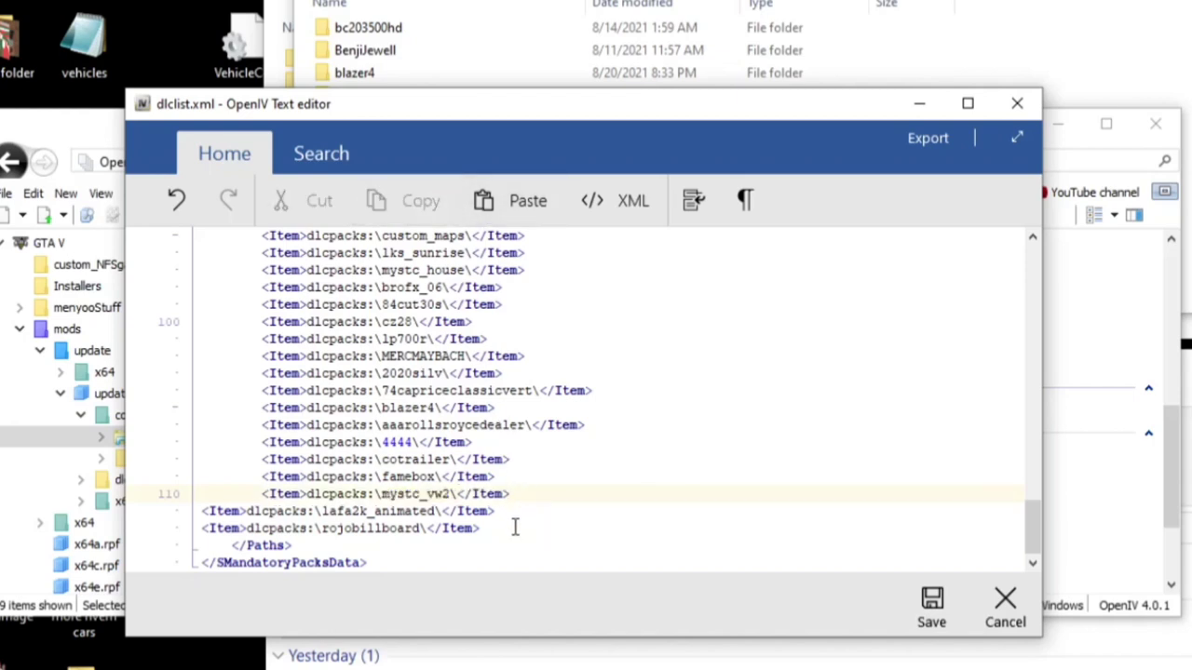
{"action": "key", "text": "Return"}
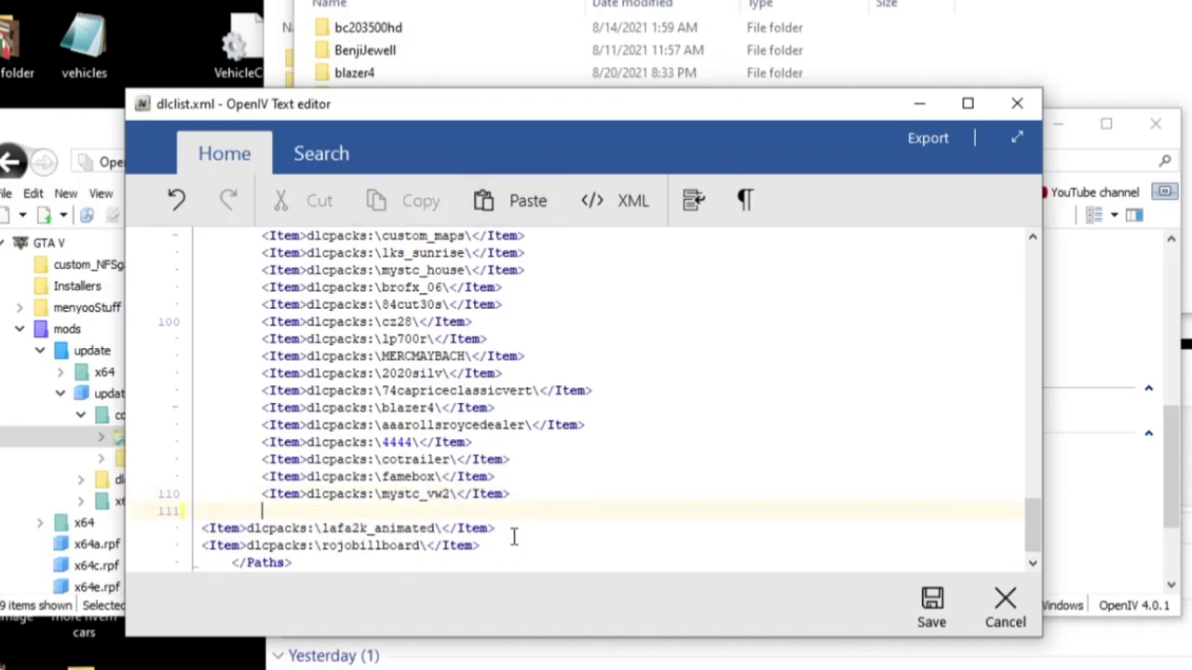
{"action": "left_click", "coordinate": [530, 202]}
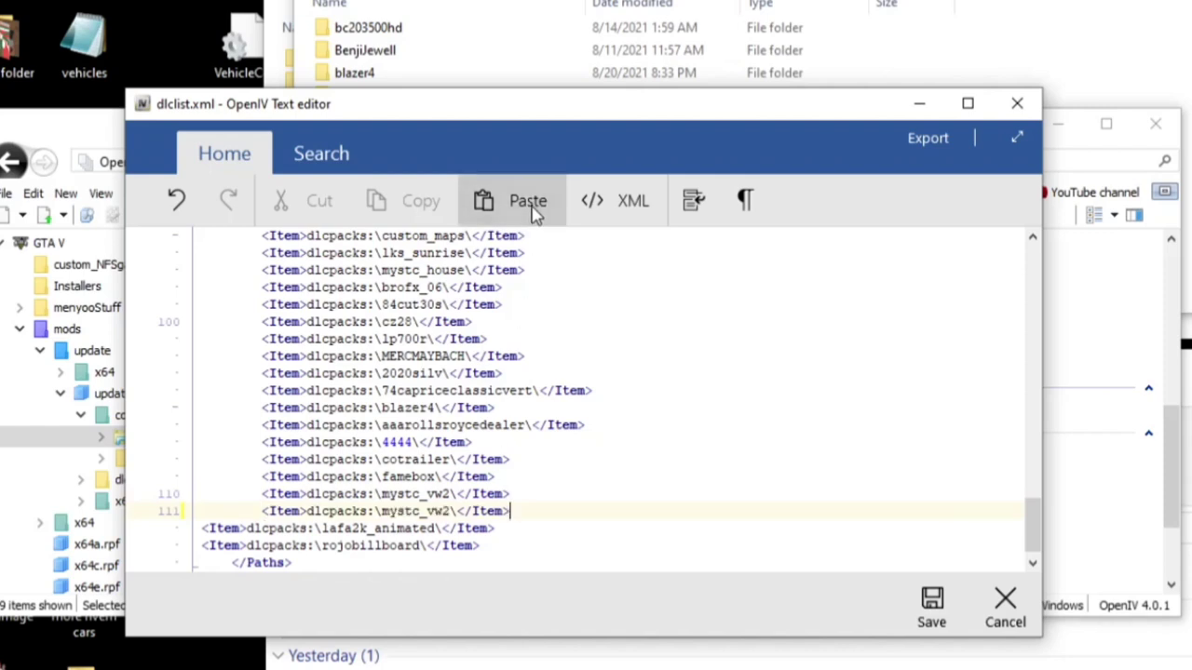
- Replace mystc_vw2 in the duplicated entry with cotrailer, copied from the folder's name in dlcpacks
{"action": "double_click", "coordinate": [380, 511]}
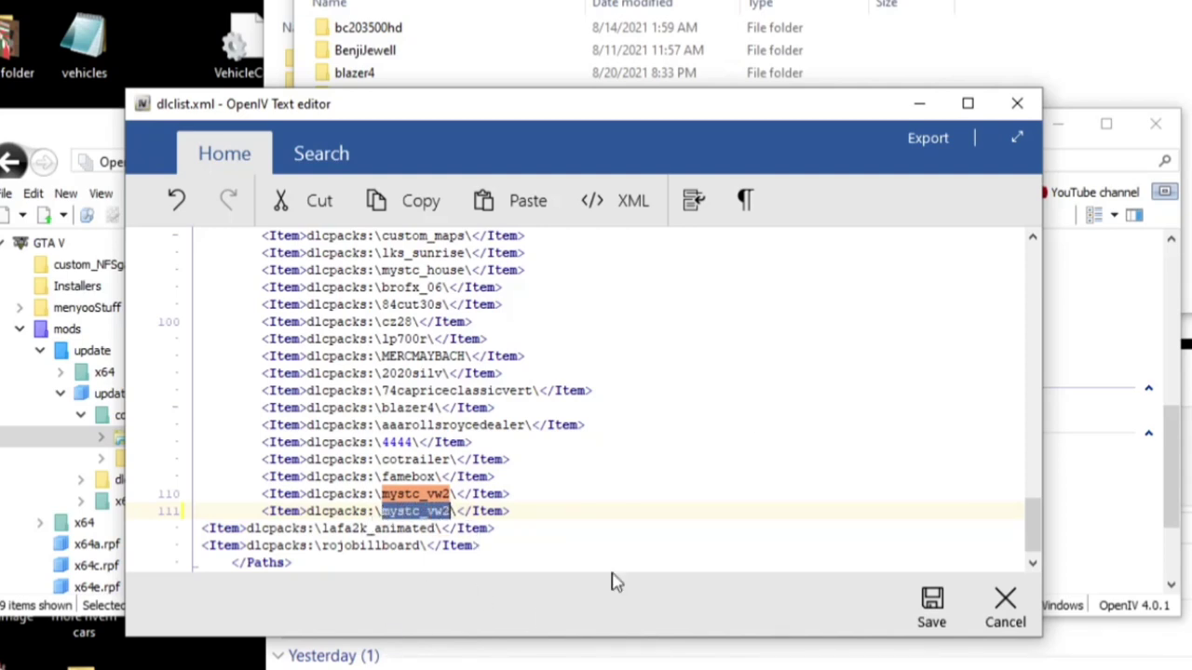
{"action": "key", "text": "alt+Tab"}
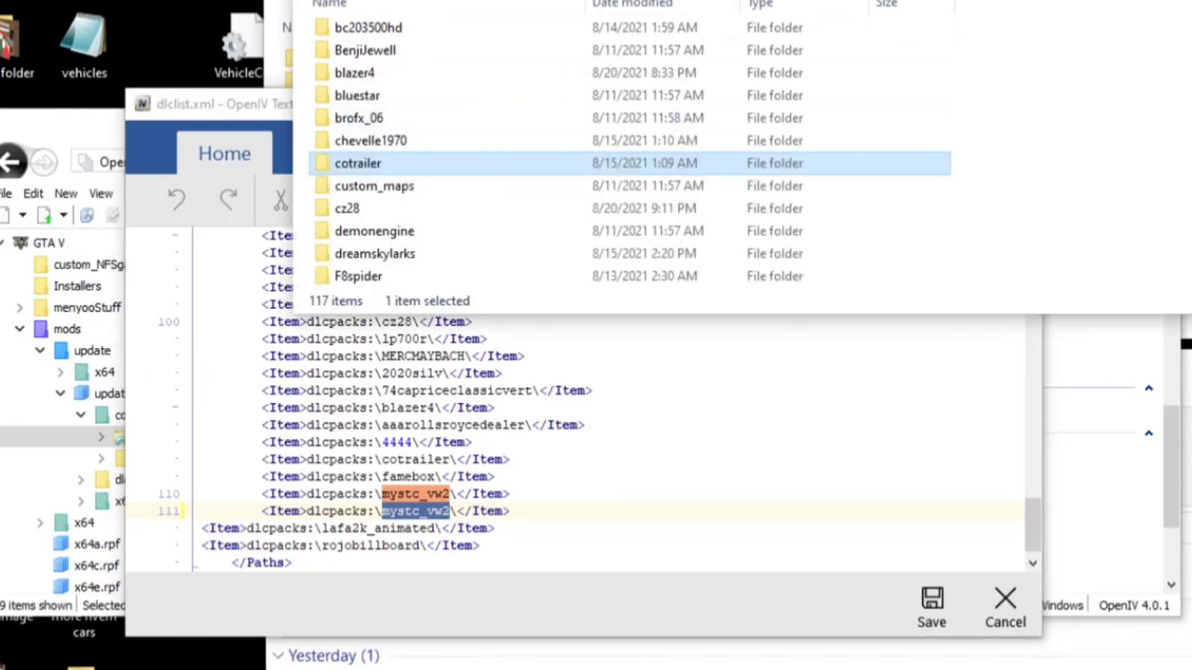
{"action": "left_click", "coordinate": [354, 165]}
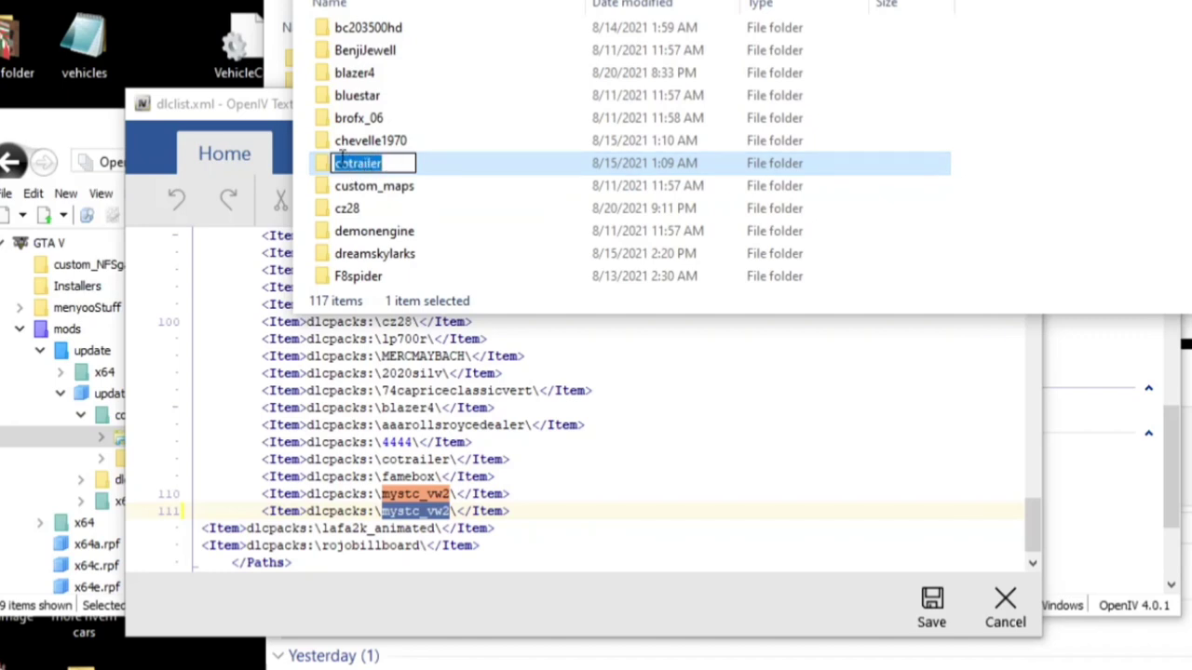
{"action": "right_click", "coordinate": [371, 165]}
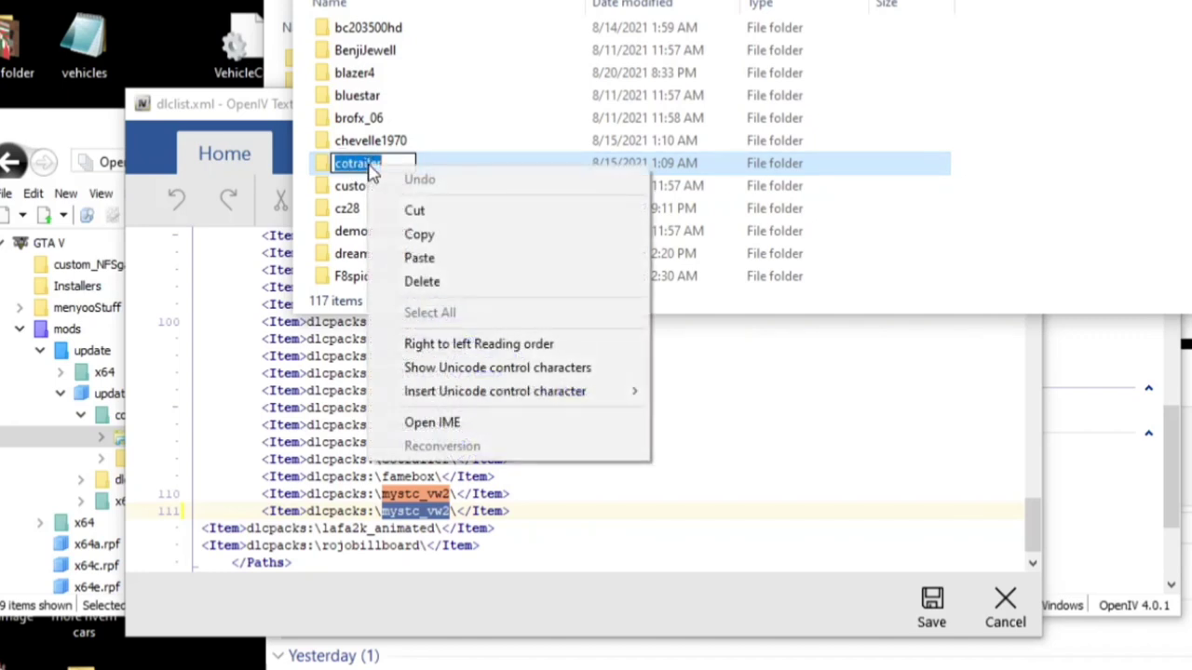
{"action": "left_click", "coordinate": [434, 231]}
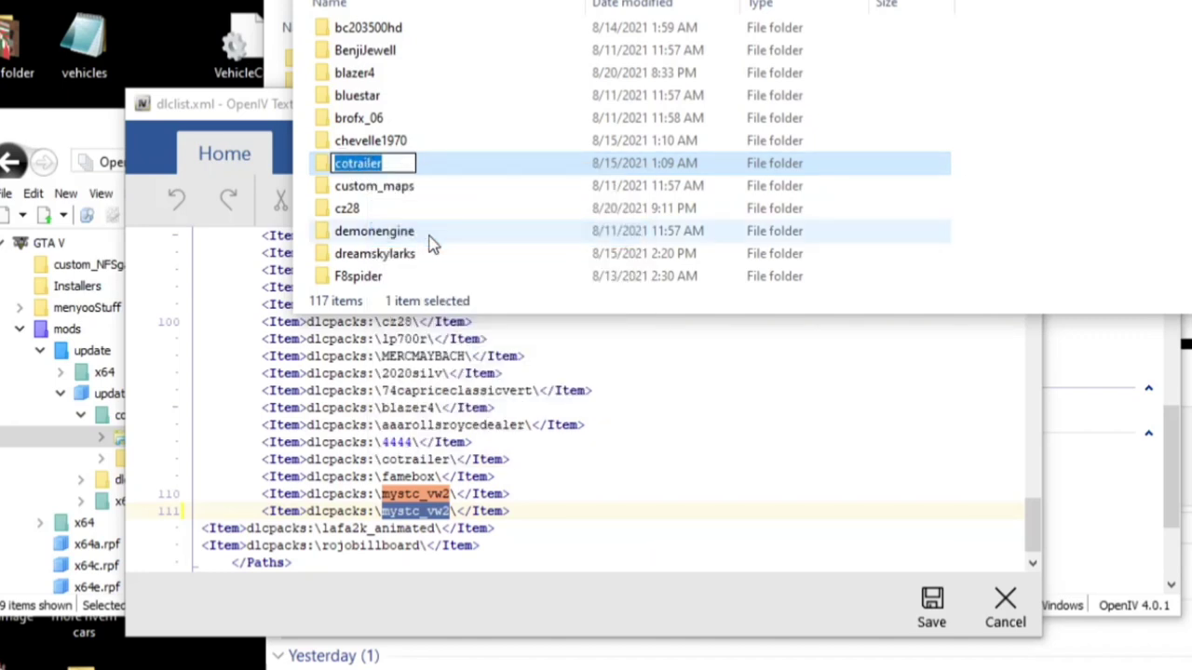
{"action": "left_click", "coordinate": [240, 105]}
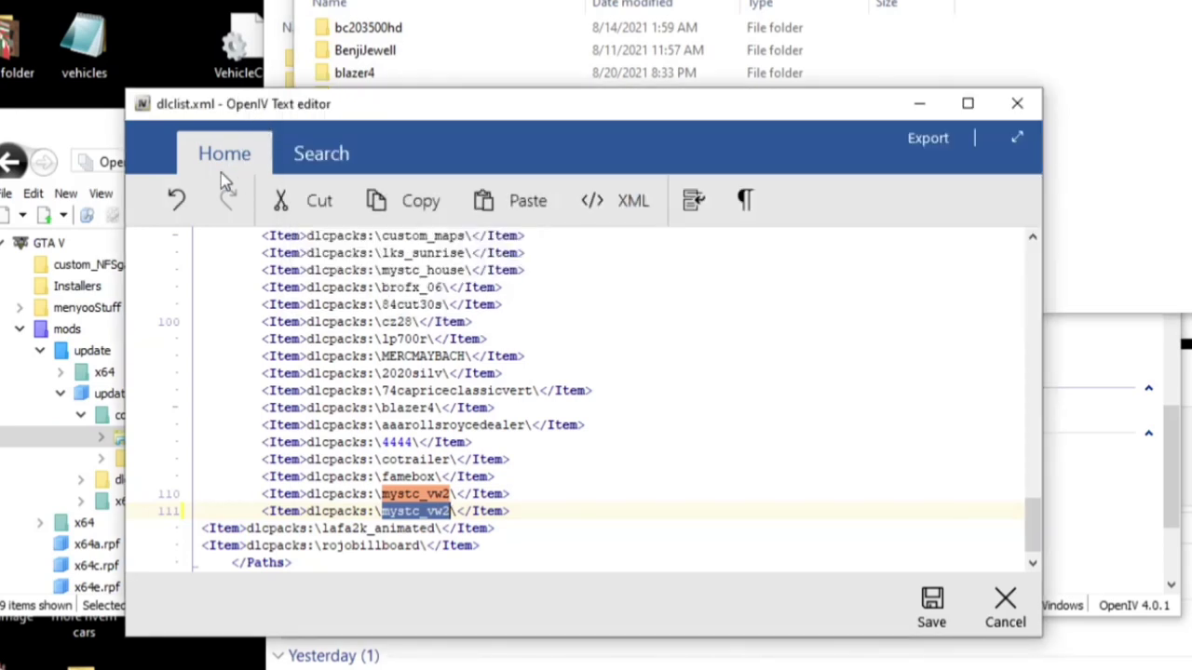
{"action": "right_click", "coordinate": [408, 513]}
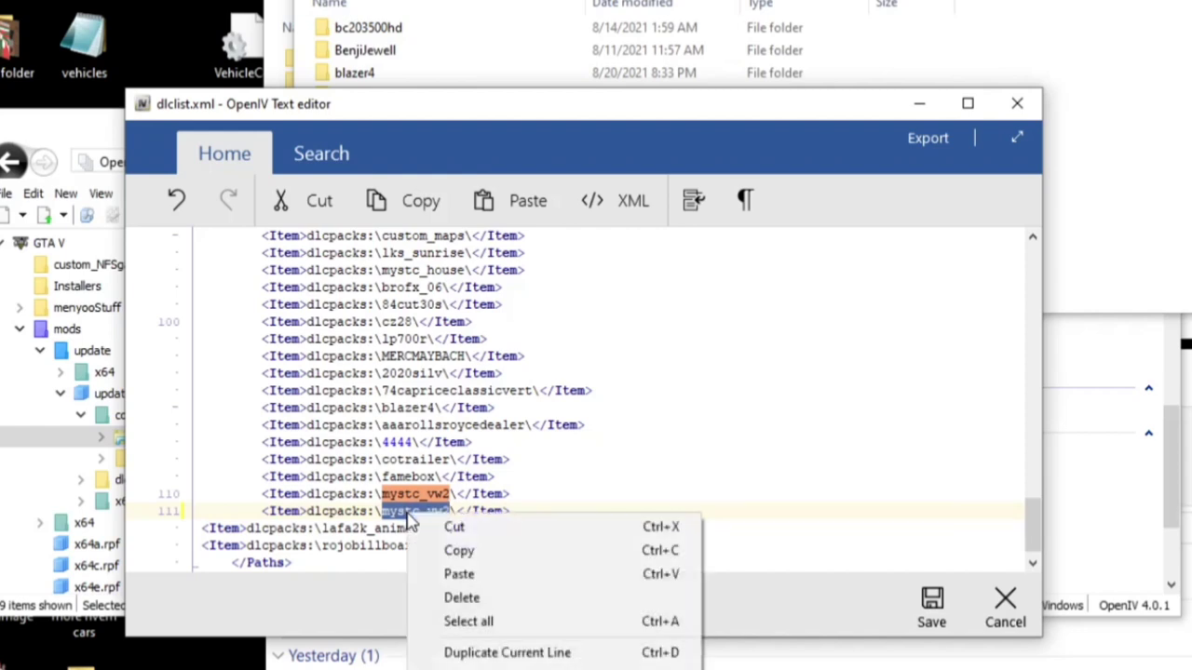
{"action": "left_click", "coordinate": [459, 572]}
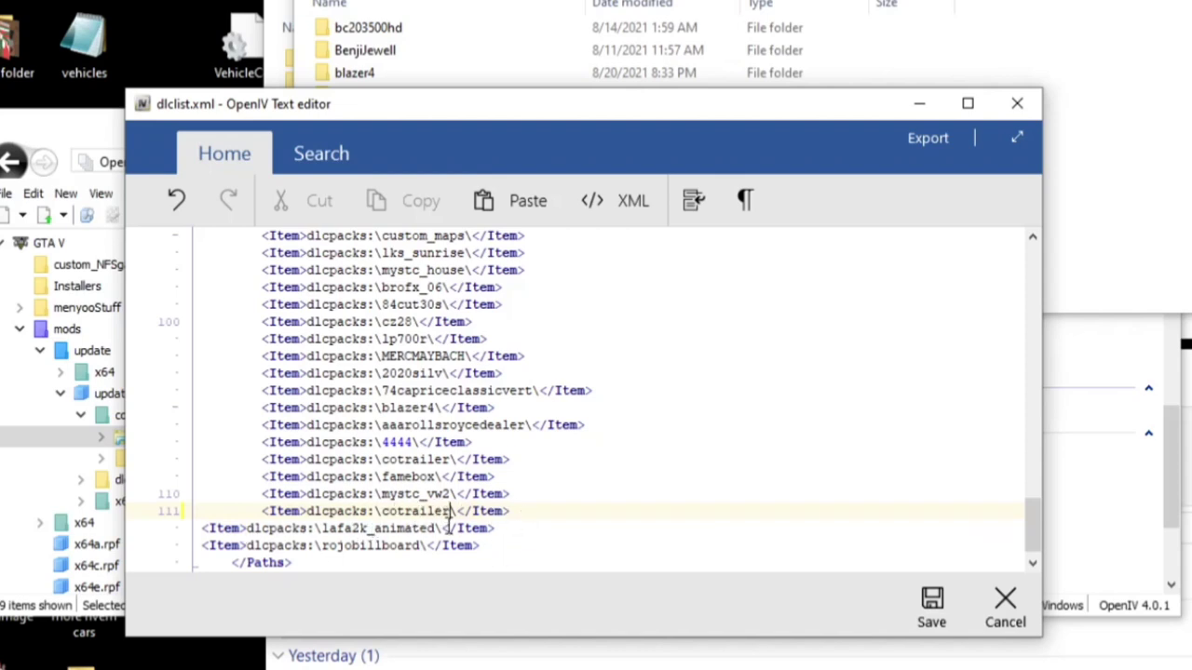
- Save dlclist.xml and close the dlcpacks folder and OpenIV windows
{"action": "left_click", "coordinate": [931, 606]}
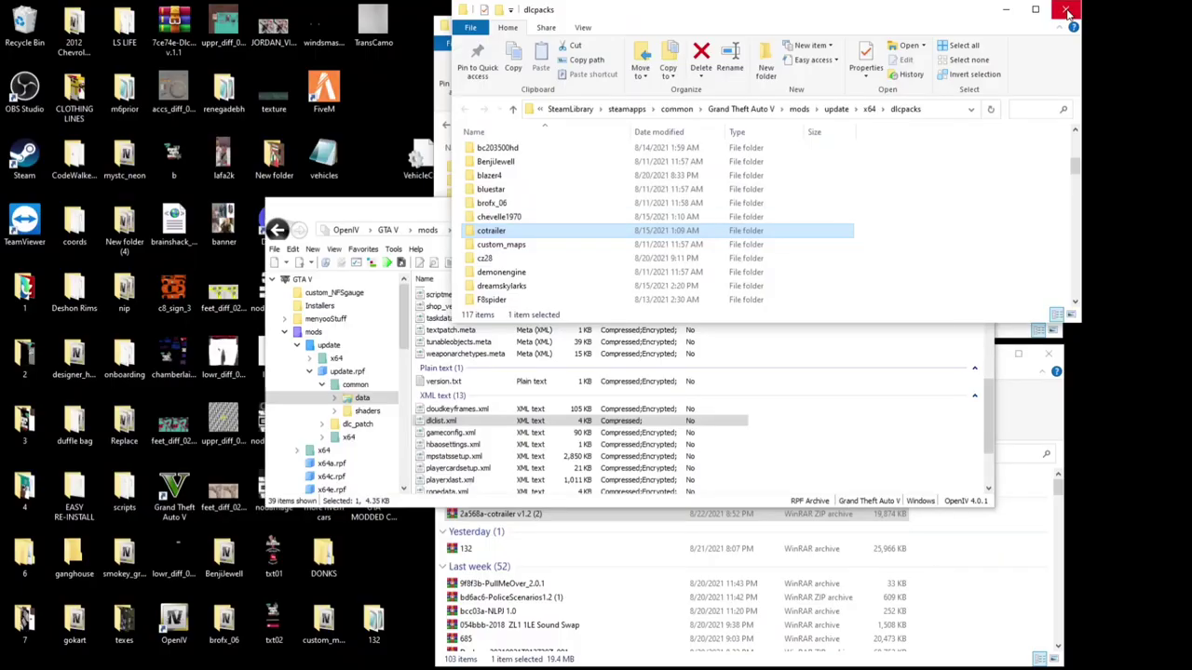
{"action": "left_click", "coordinate": [1065, 9]}
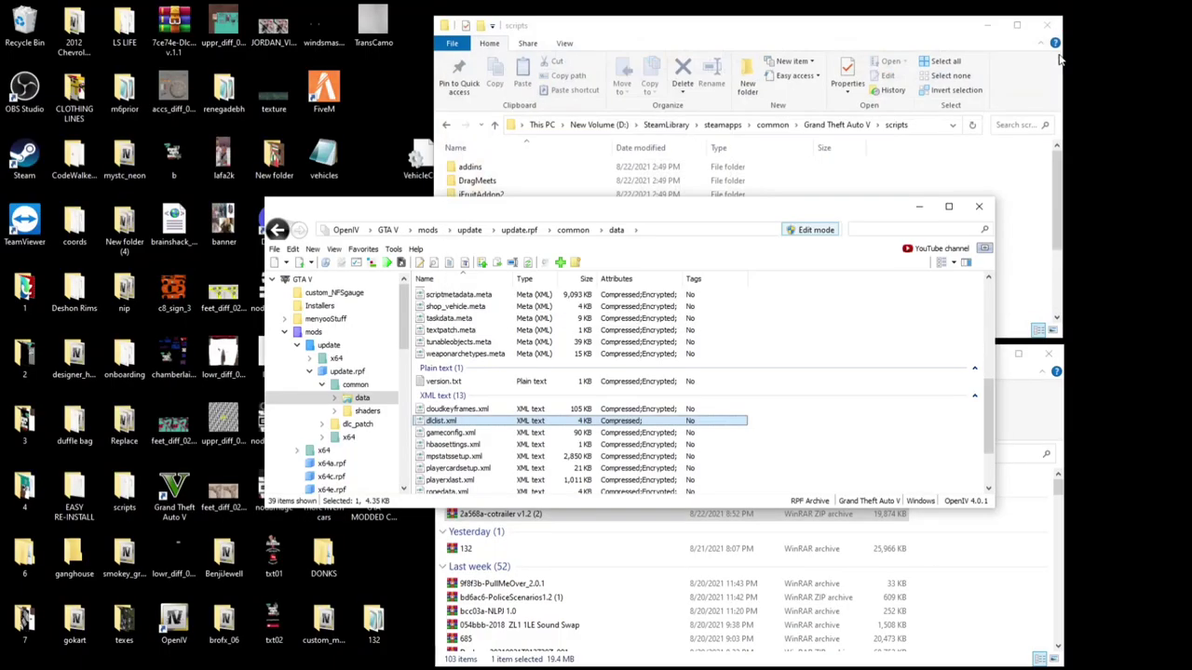
{"action": "left_click", "coordinate": [977, 209]}
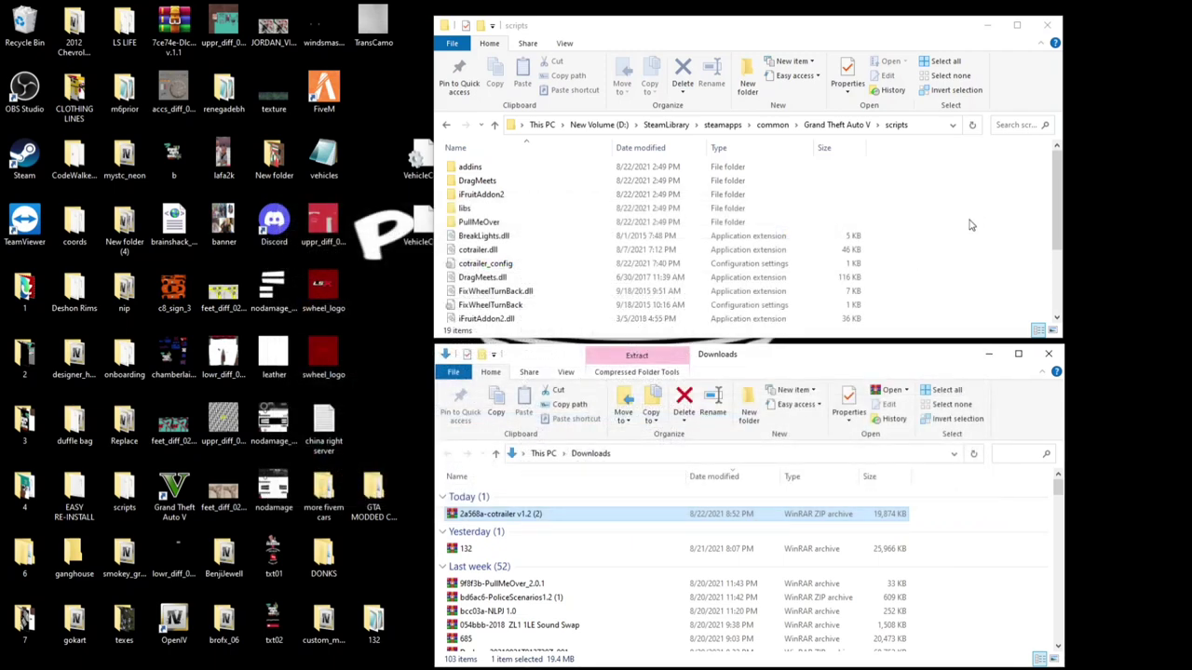
- Open the 2a568a-cotrailer v1.2 (2) archive from Downloads beside the game's scripts folder and enter the archive's scripts folder
{"action": "mouse_move", "coordinate": [466, 667]}
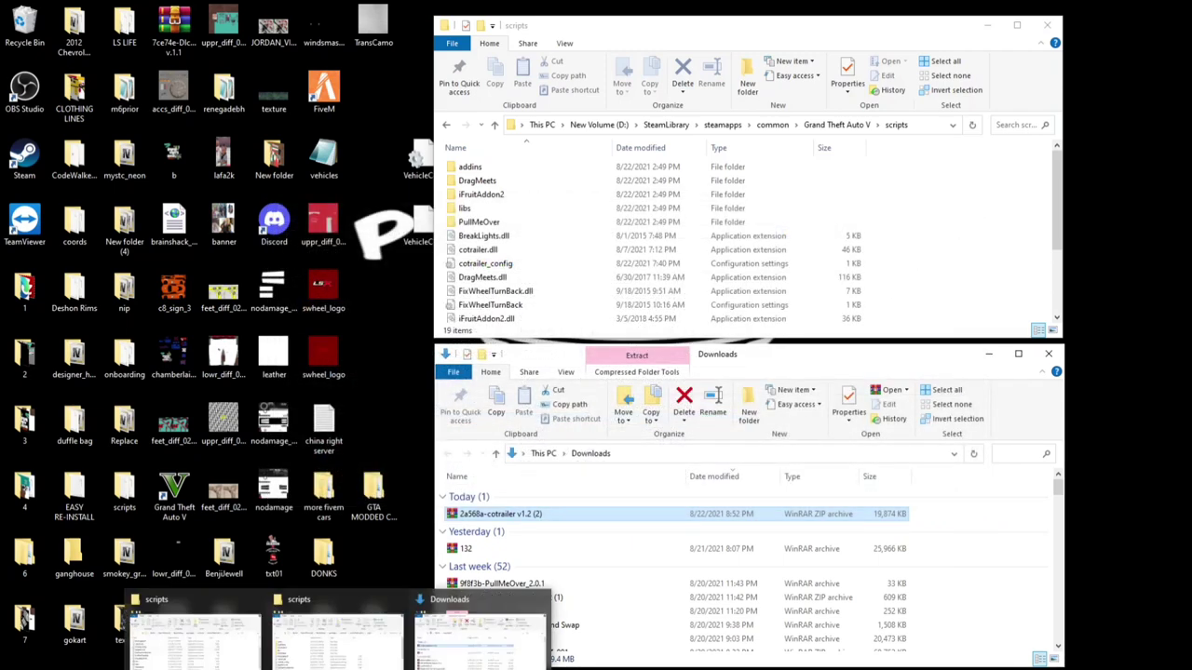
{"action": "left_click", "coordinate": [453, 661]}
{"action": "mouse_move", "coordinate": [660, 31]}
{"action": "left_mouse_down"}
{"action": "mouse_move", "coordinate": [686, 165]}
{"action": "mouse_move", "coordinate": [651, 47]}
{"action": "mouse_move", "coordinate": [665, 35]}
{"action": "left_mouse_up"}
{"action": "left_click", "coordinate": [517, 518]}
{"action": "double_click", "coordinate": [517, 518]}
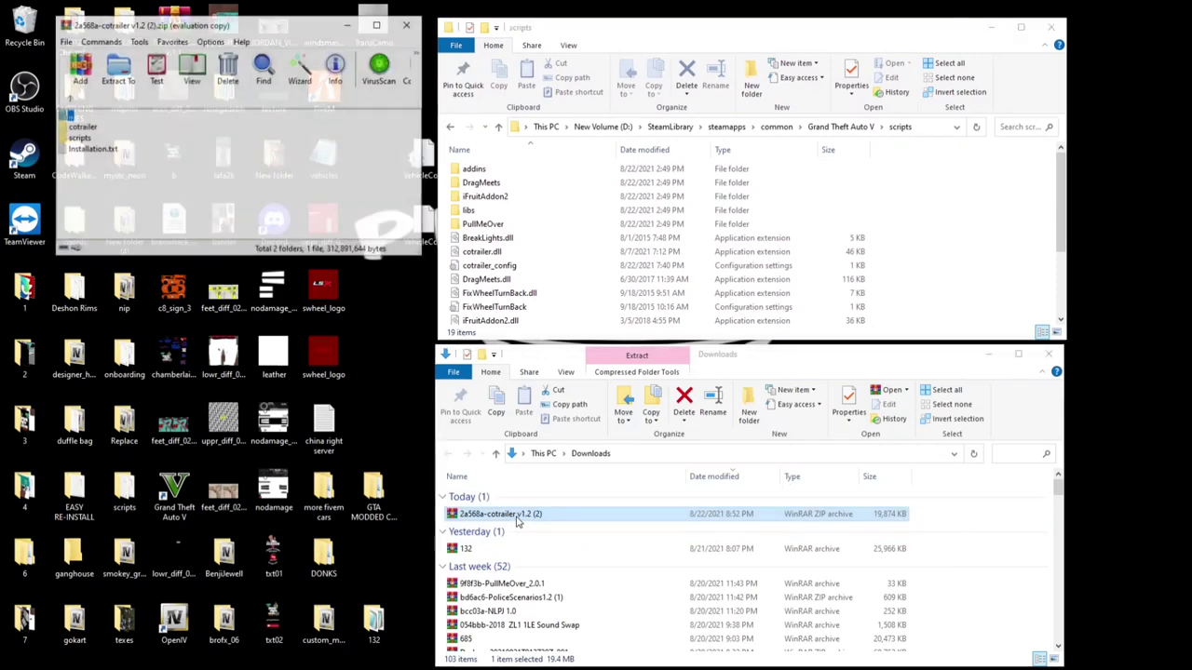
{"action": "left_click", "coordinate": [988, 354]}
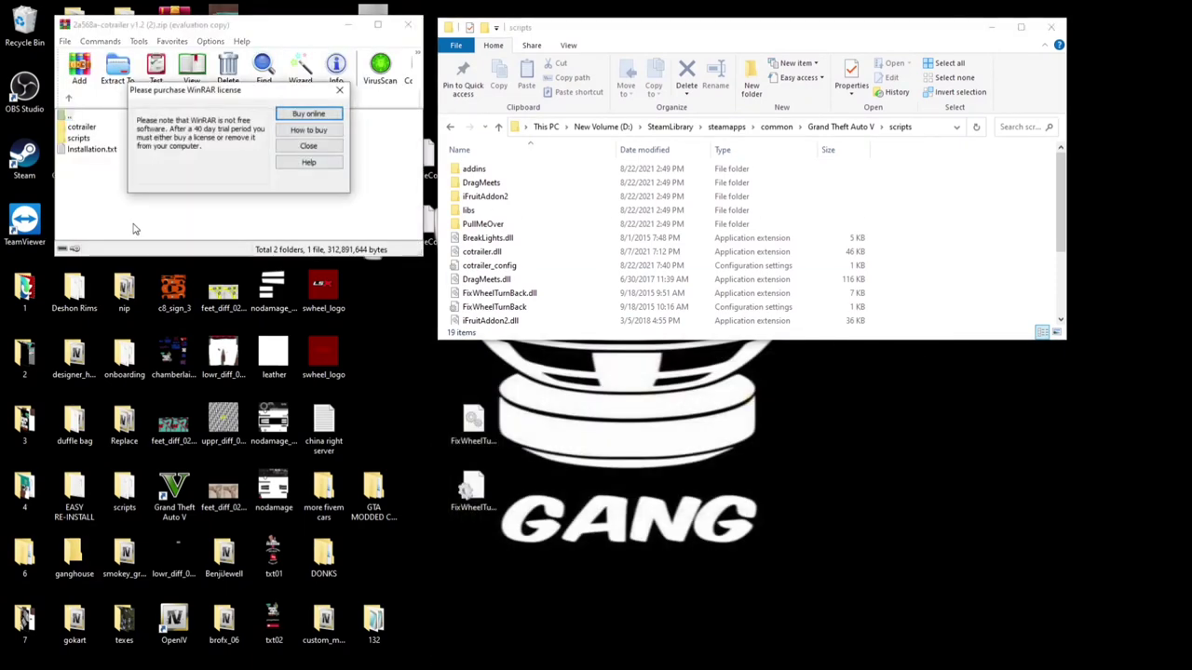
{"action": "left_click", "coordinate": [339, 91]}
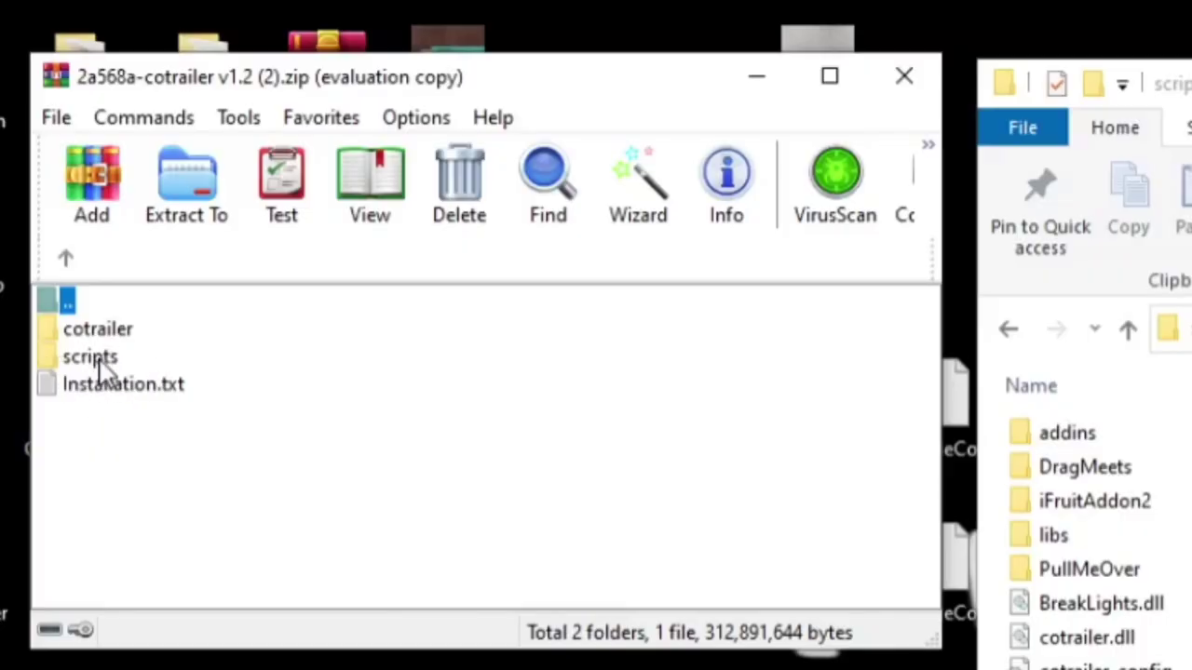
{"action": "double_click", "coordinate": [98, 363]}
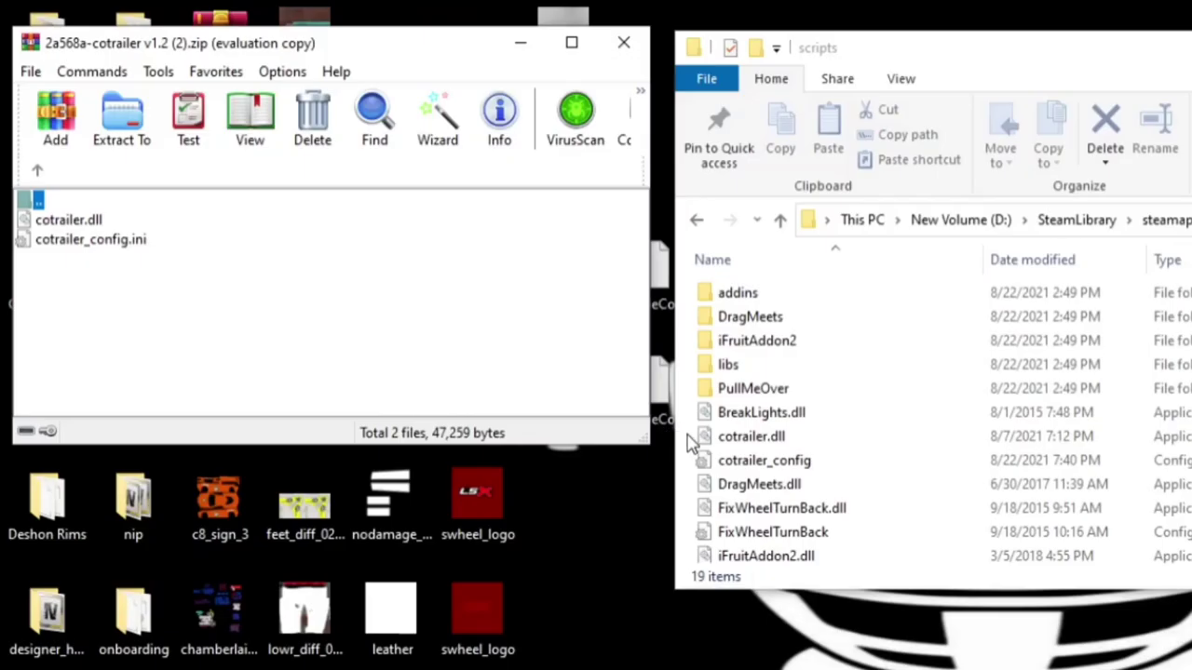
- Delete the existing cotrailer.dll and cotrailer_config files from the game's scripts folder
{"action": "left_click_drag", "start_coordinate": [694, 444], "coordinate": [793, 473]}
{"action": "right_click", "coordinate": [792, 469]}
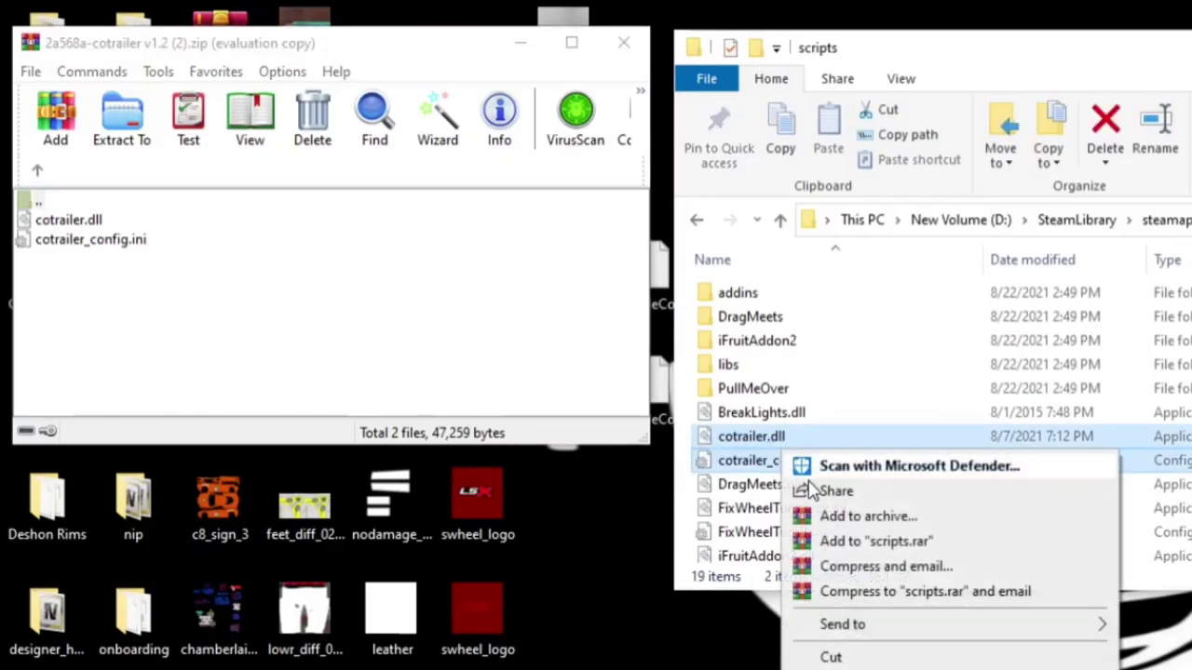
{"action": "key", "text": "Delete"}
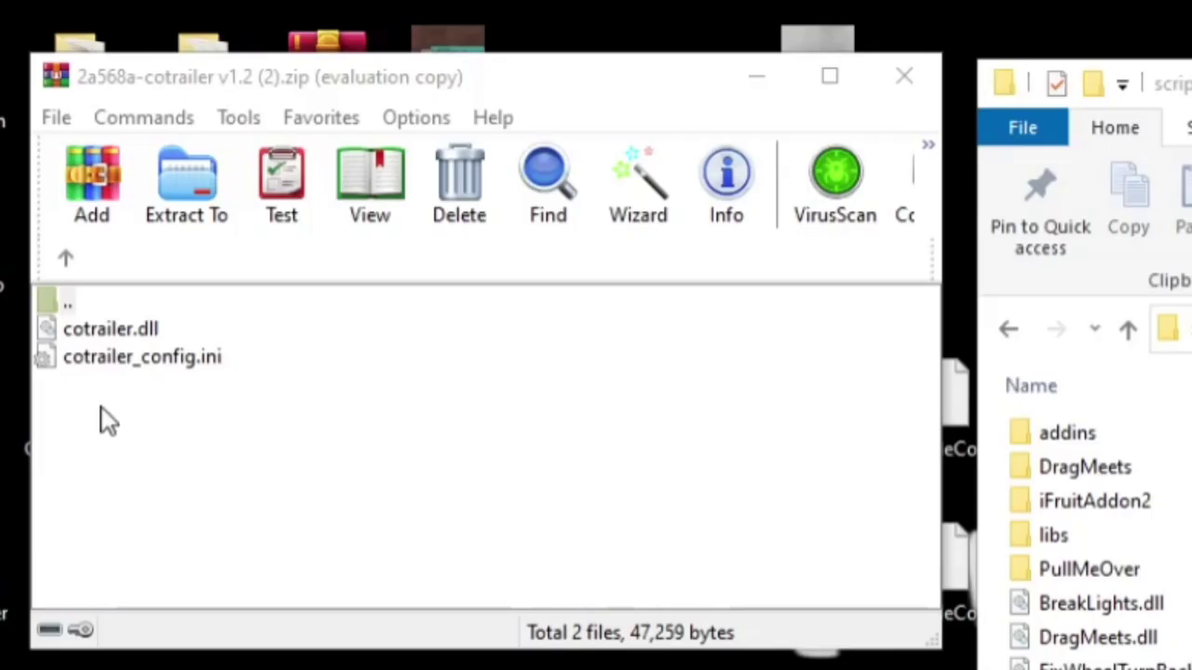
- Copy cotrailer.dll and cotrailer_config.ini from the archive into the Grand Theft Auto V scripts folder and close the archive
{"action": "left_click_drag", "start_coordinate": [101, 407], "coordinate": [90, 331]}
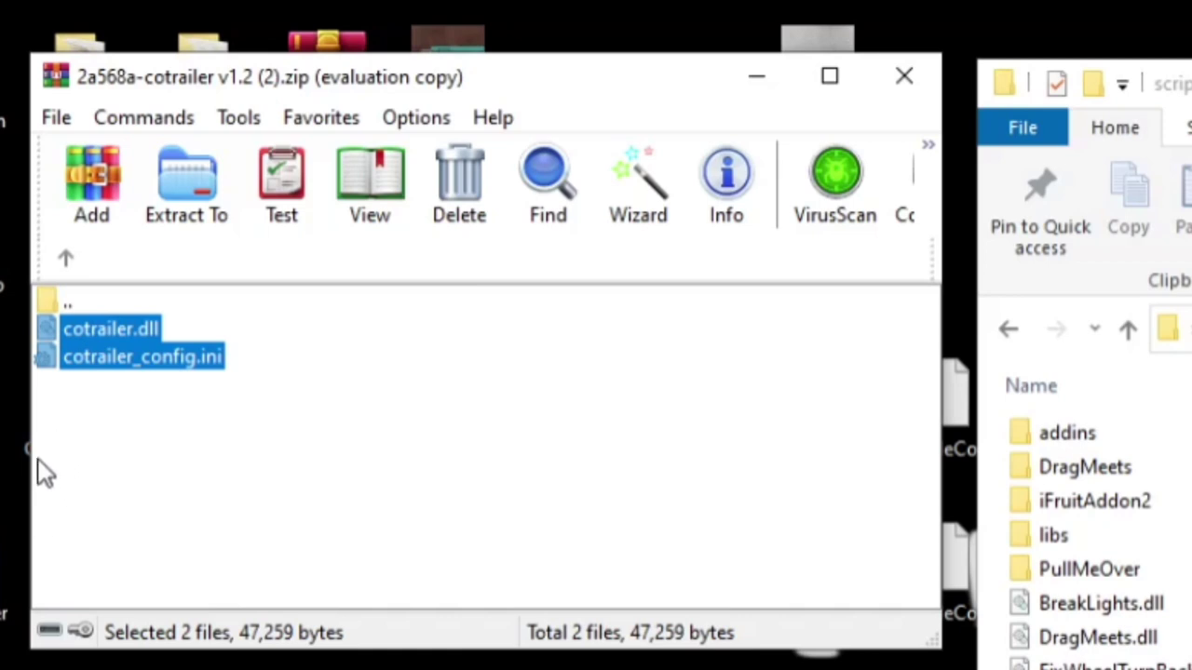
{"action": "left_click_drag", "start_coordinate": [106, 334], "coordinate": [1191, 624]}
{"action": "left_click_drag", "start_coordinate": [598, 432], "coordinate": [1059, 364]}
{"action": "left_click", "coordinate": [1068, 372]}
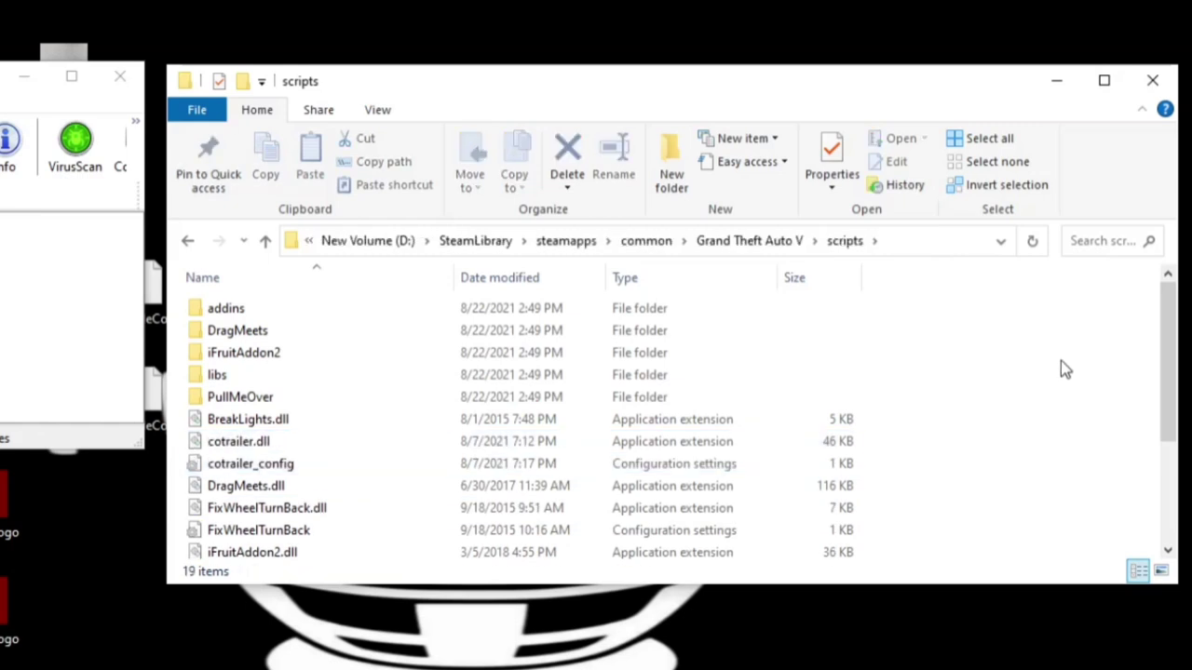
{"action": "left_click", "coordinate": [120, 76]}
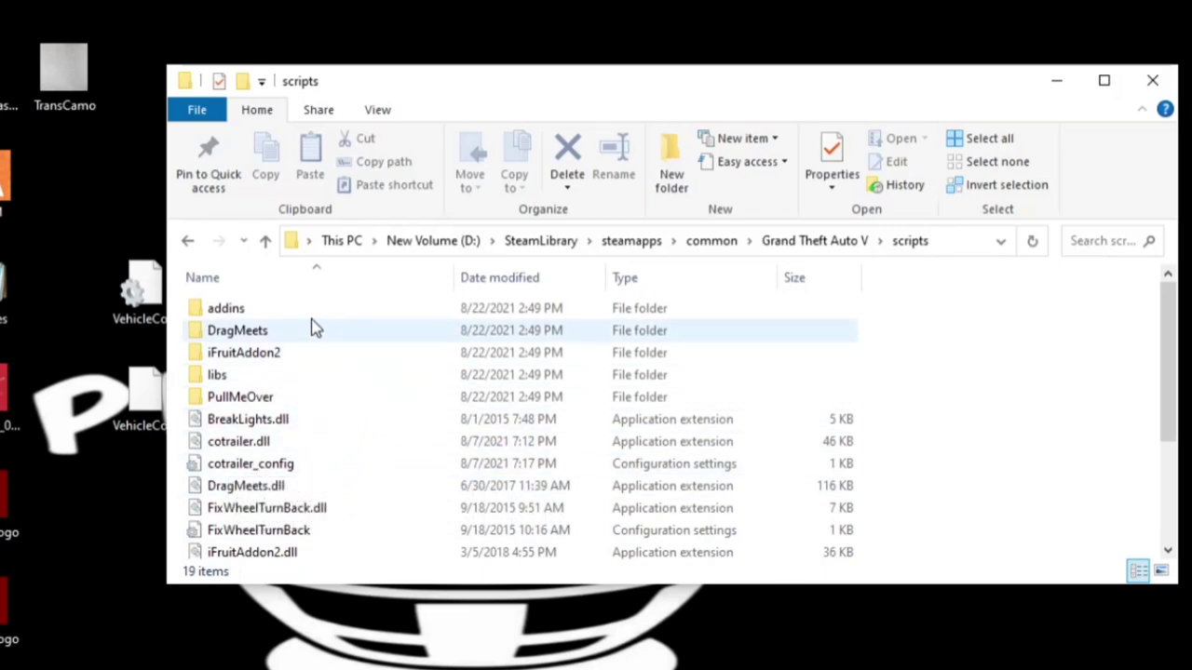
- Locate and select FixWheelTurnBack.dll and the FixWheelTurnBack configuration file in the scripts folder
{"action": "scroll", "coordinate": [345, 393], "scroll_direction": "down", "scroll_amount": 2}
{"action": "scroll", "coordinate": [320, 412], "scroll_direction": "up", "scroll_amount": 1}
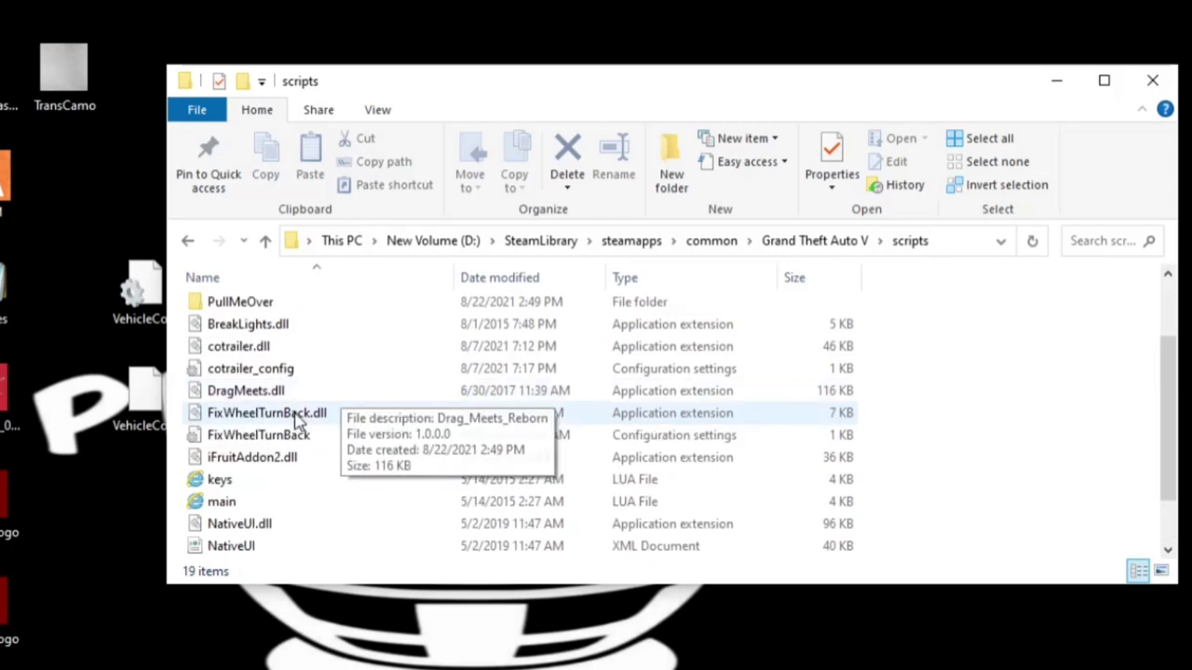
{"action": "left_click", "coordinate": [218, 414]}
{"action": "left_click", "coordinate": [307, 438], "text": "shift"}
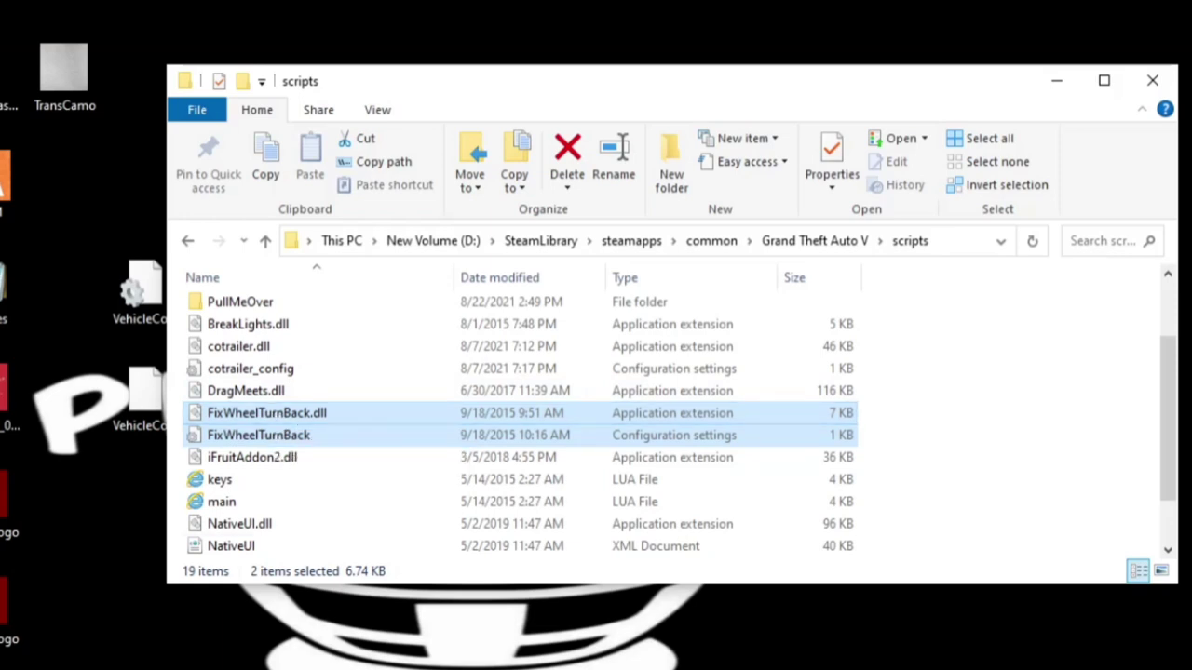
{"action": "left_click", "coordinate": [221, 656]}
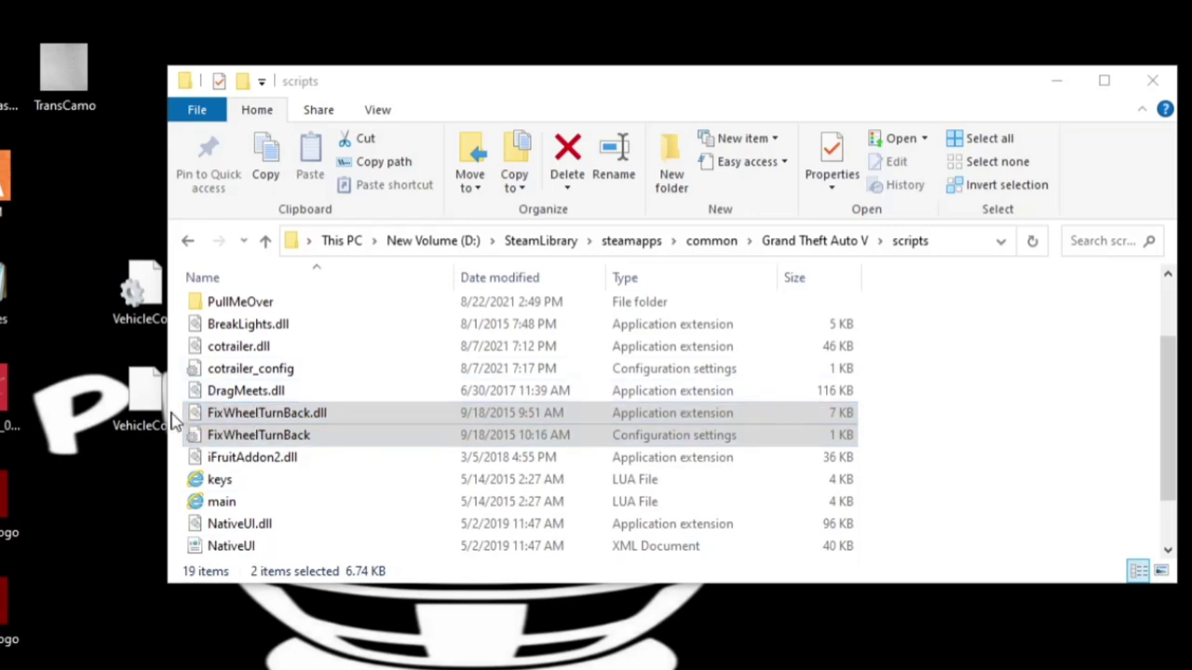
{"action": "mouse_move", "coordinate": [193, 416]}
{"action": "left_mouse_down"}
{"action": "mouse_move", "coordinate": [199, 400]}
{"action": "mouse_move", "coordinate": [213, 416]}
{"action": "left_mouse_up"}
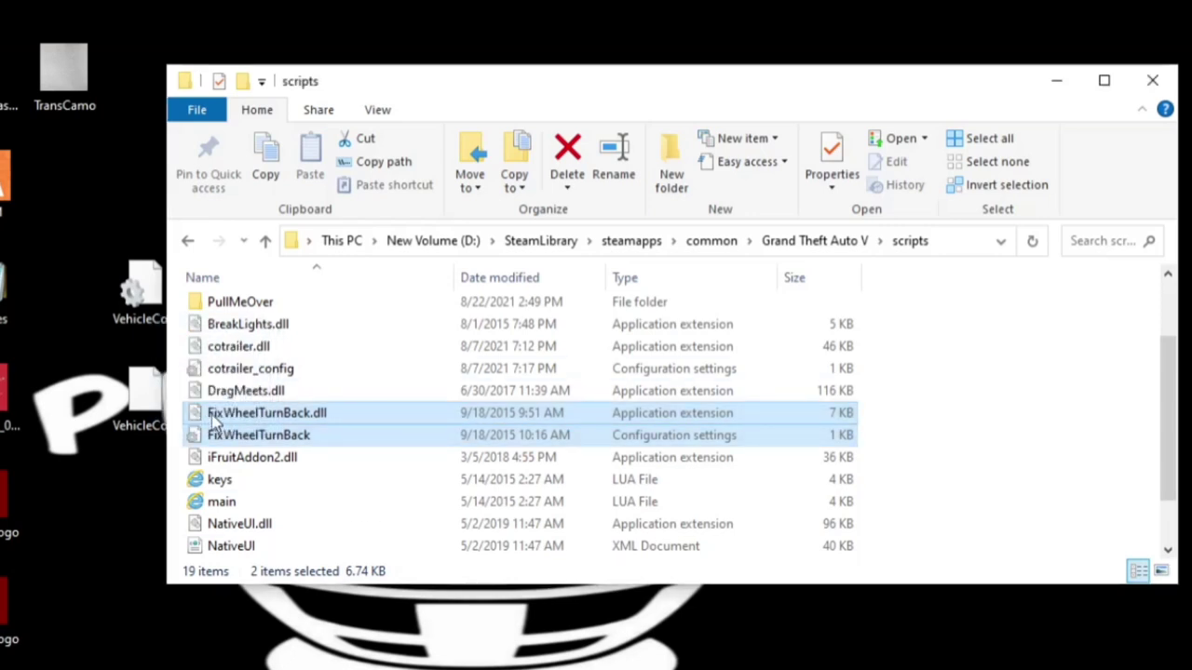
- Delete FixWheelTurnBack.dll and the FixWheelTurnBack configuration file from the game's scripts folder
{"action": "right_click", "coordinate": [341, 424]}
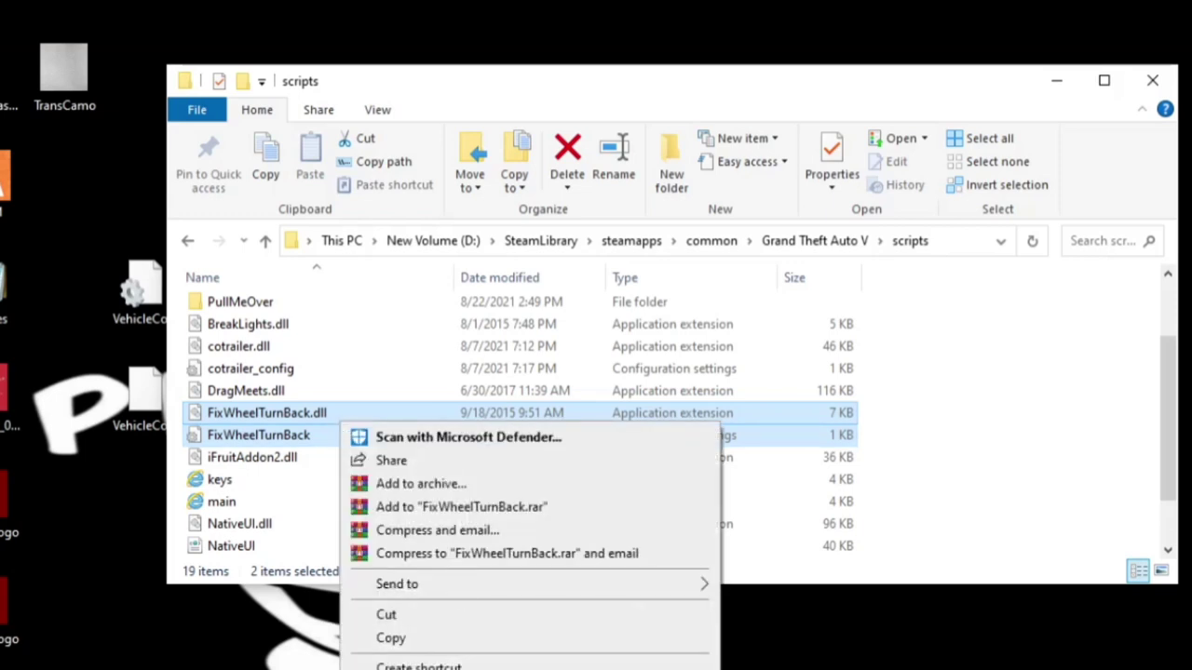
{"action": "key", "text": "Delete"}
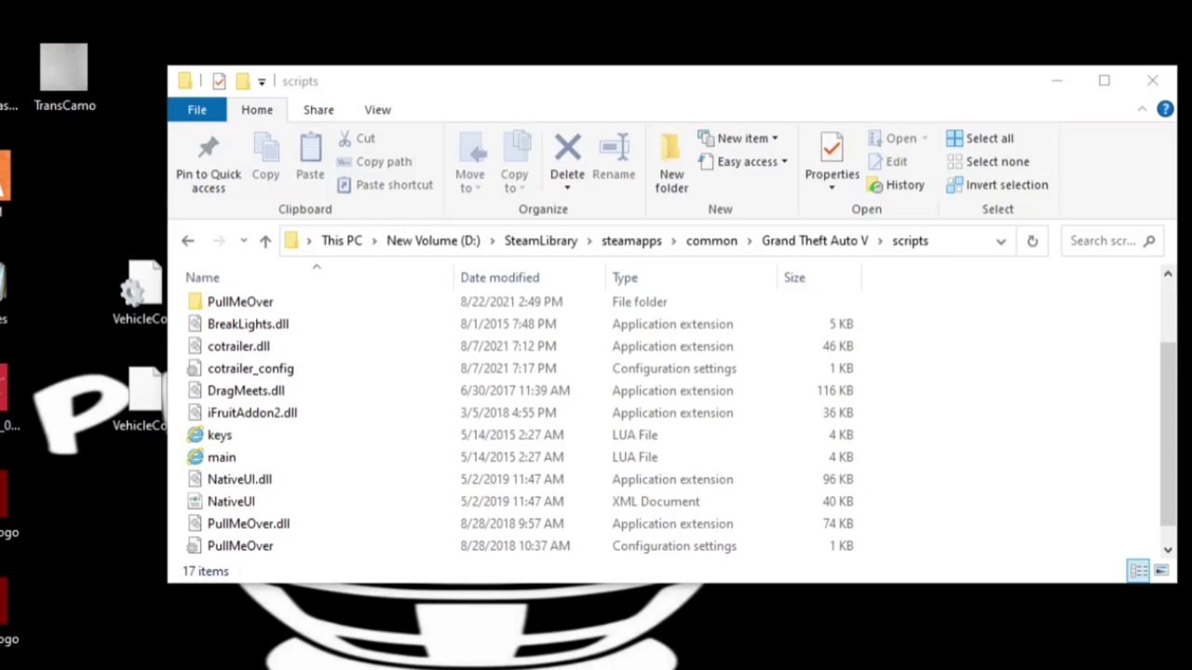
- Open cotrailer_config from the scripts folder in Notepad and review the SampleCar and Hauler entries under [Vehicles]
{"action": "double_click", "coordinate": [288, 371]}
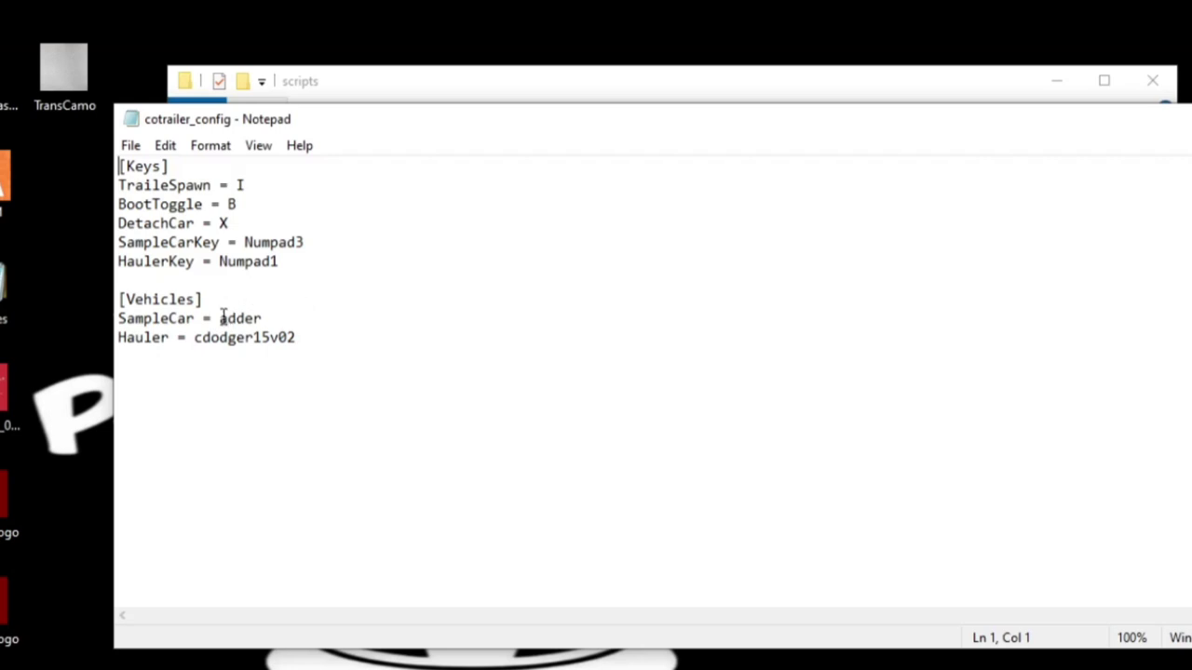
{"action": "left_click_drag", "start_coordinate": [221, 319], "coordinate": [272, 319]}
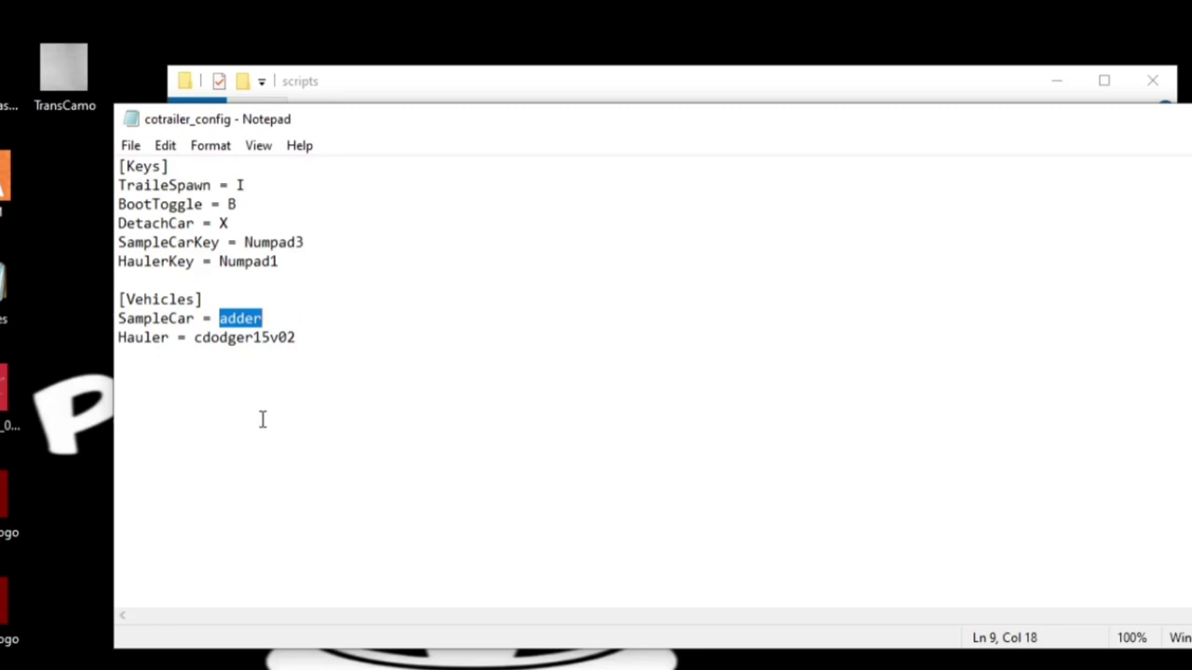
{"action": "key", "text": "Down"}
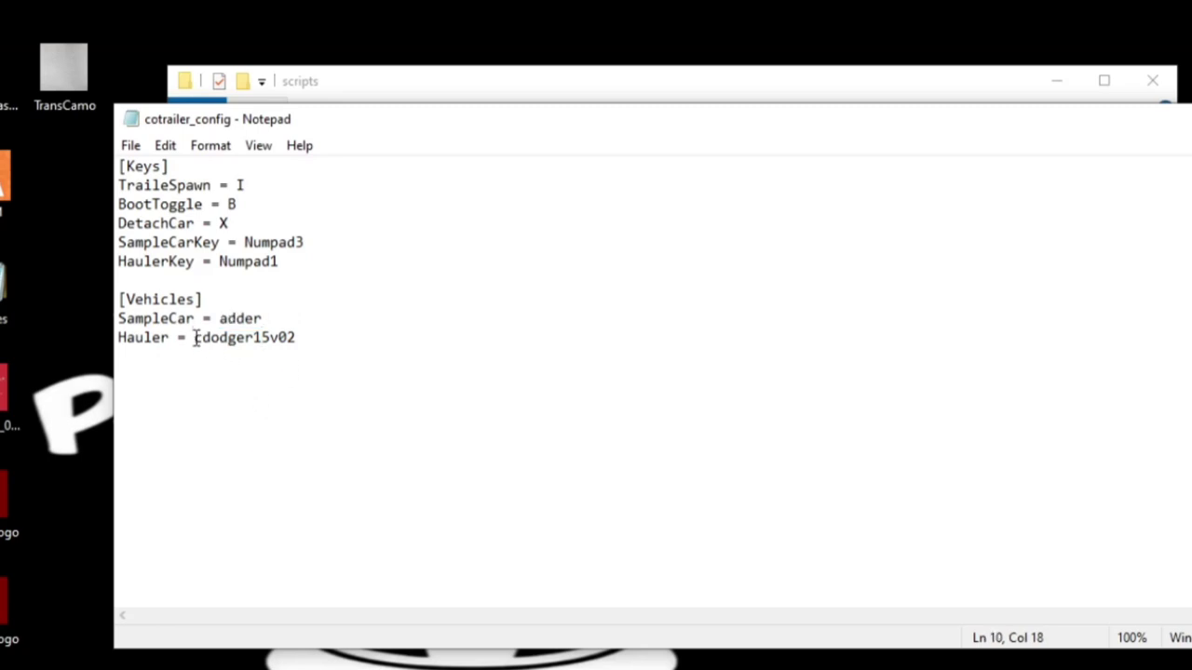
{"action": "left_click_drag", "start_coordinate": [193, 339], "coordinate": [297, 337]}
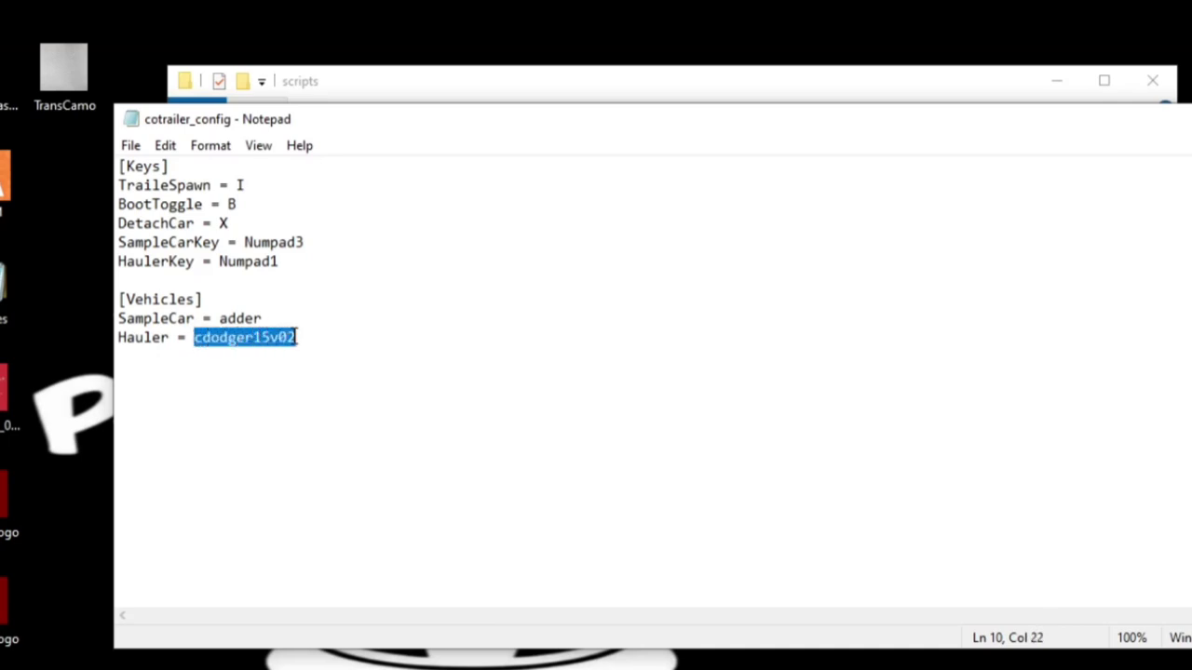
{"action": "left_click", "coordinate": [267, 391]}
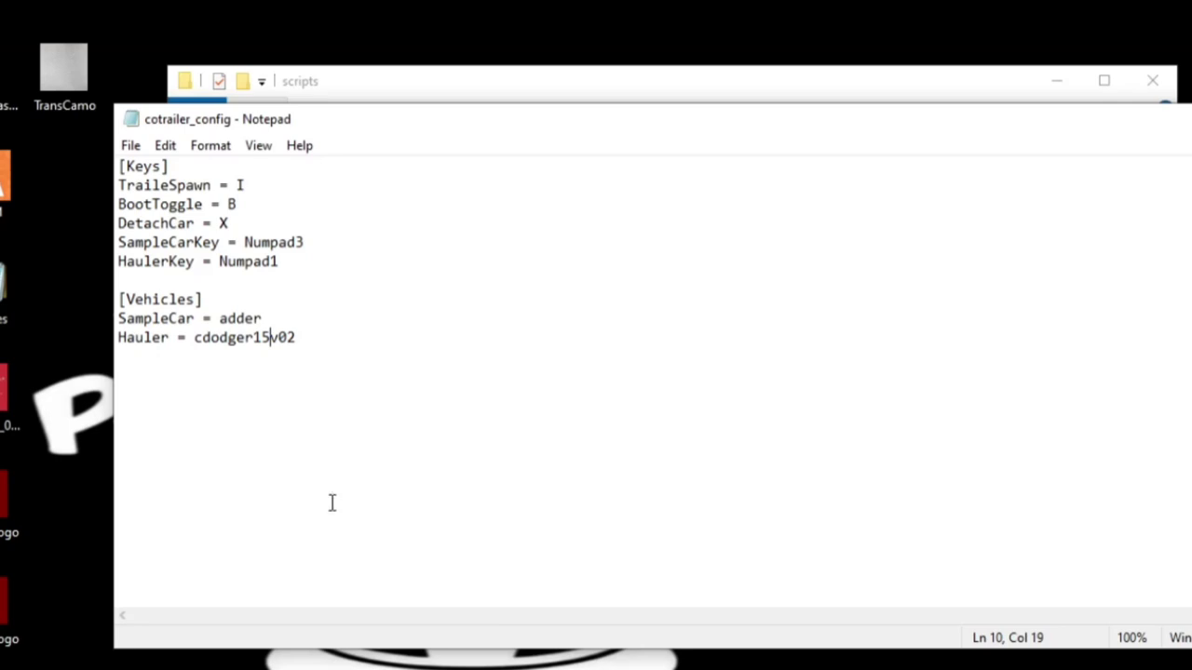
- Bring up the mods dlcpacks folder beside the cotrailer_config file and find the 2020silv vehicle folder
{"action": "key", "text": "super"}
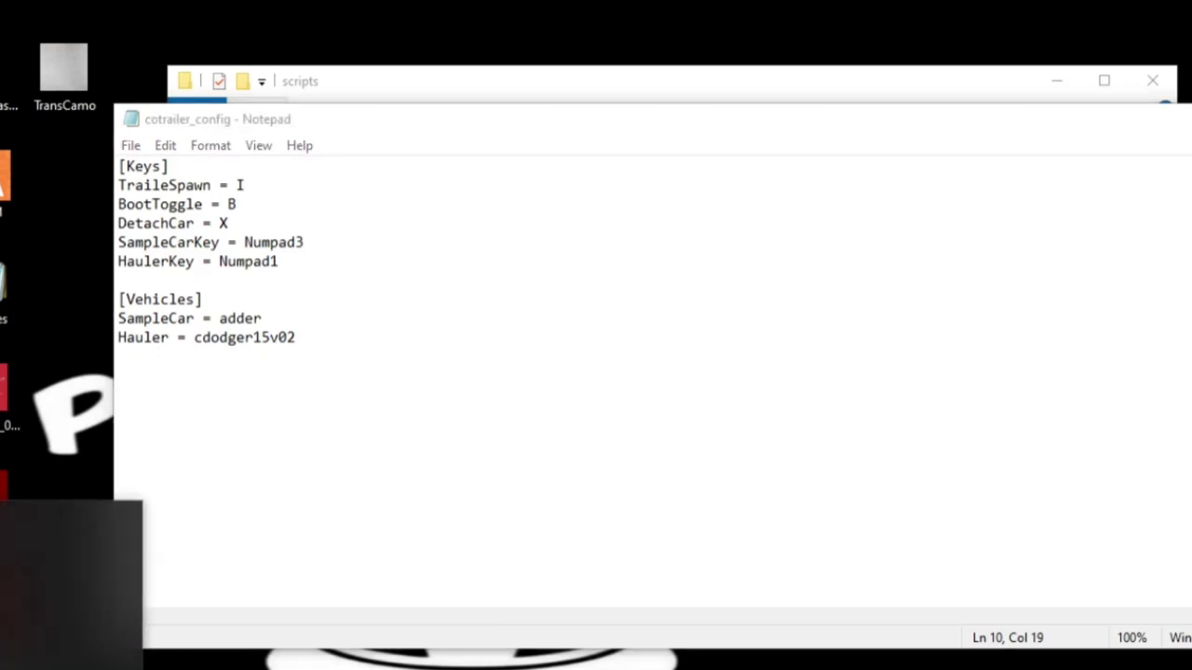
{"action": "left_click_drag", "start_coordinate": [546, 90], "coordinate": [742, 136]}
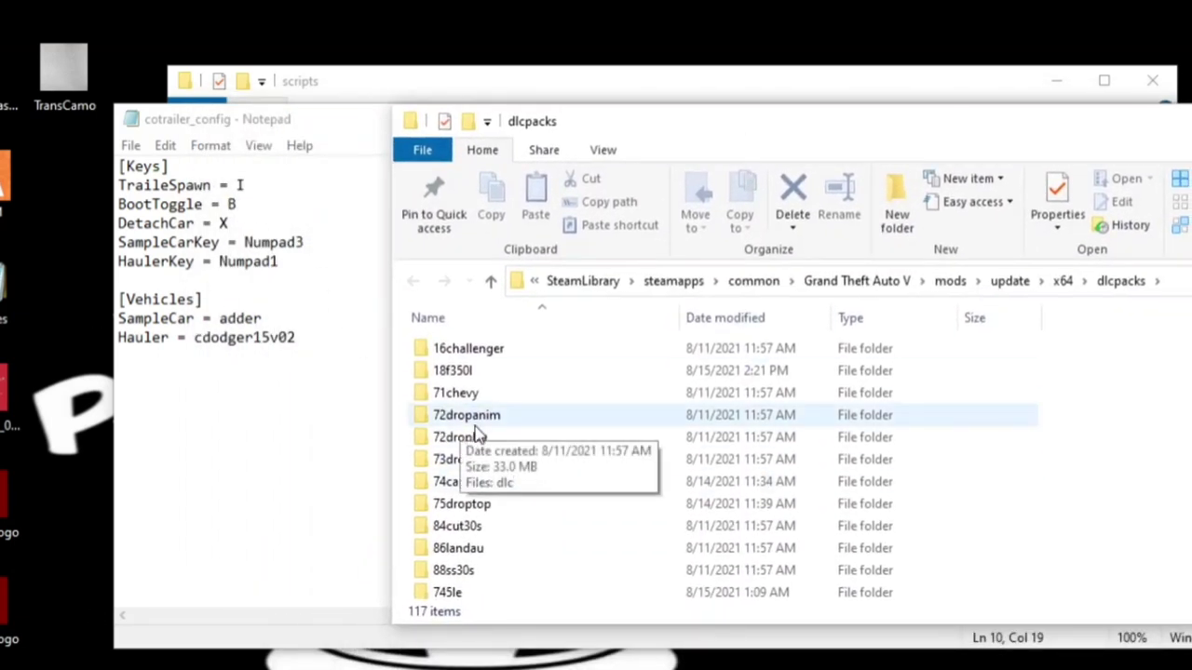
{"action": "scroll", "coordinate": [527, 428], "scroll_direction": "down", "scroll_amount": 1}
{"action": "scroll", "coordinate": [529, 437], "scroll_direction": "down", "scroll_amount": 4}
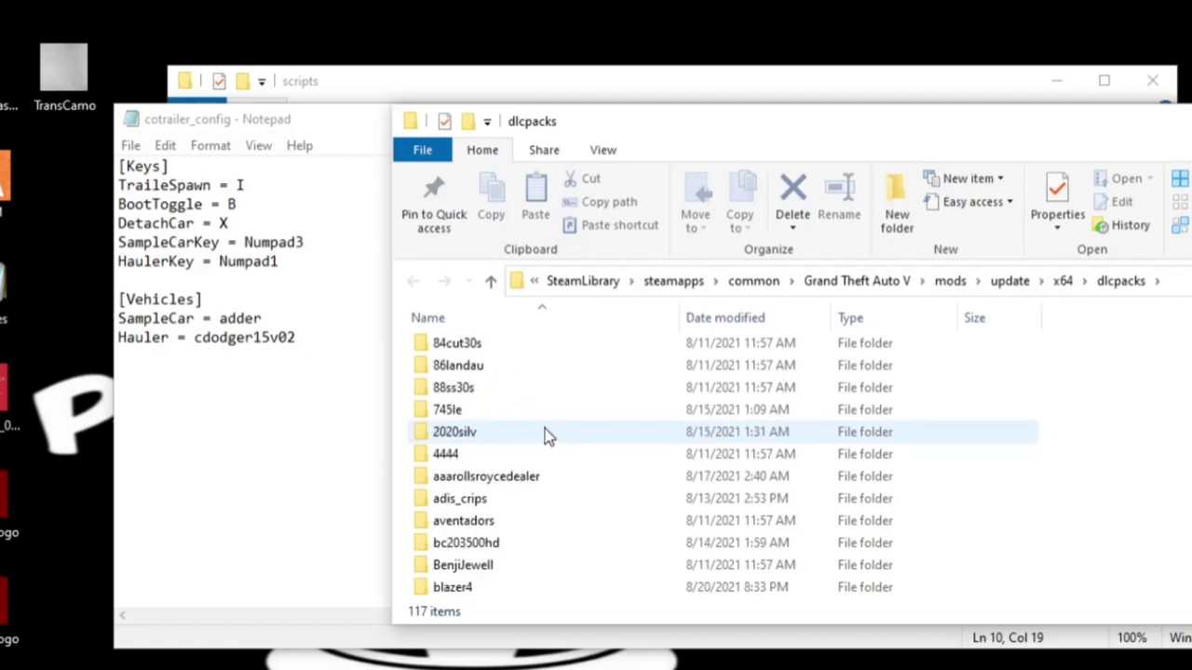
{"action": "scroll", "coordinate": [547, 433], "scroll_direction": "up", "scroll_amount": 2}
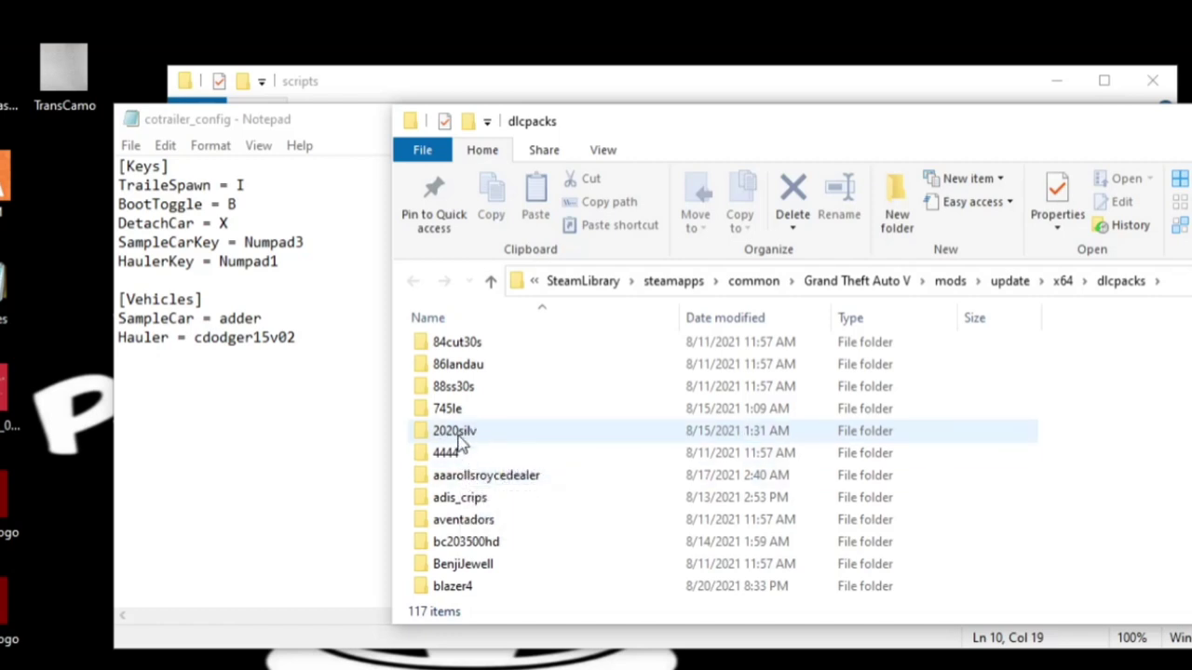
- Select the Hauler value in cotrailer_config, minimize the scripts folder window and return to the dlcpacks folder
{"action": "left_click", "coordinate": [296, 337]}
{"action": "left_click_drag", "start_coordinate": [296, 337], "coordinate": [194, 339]}
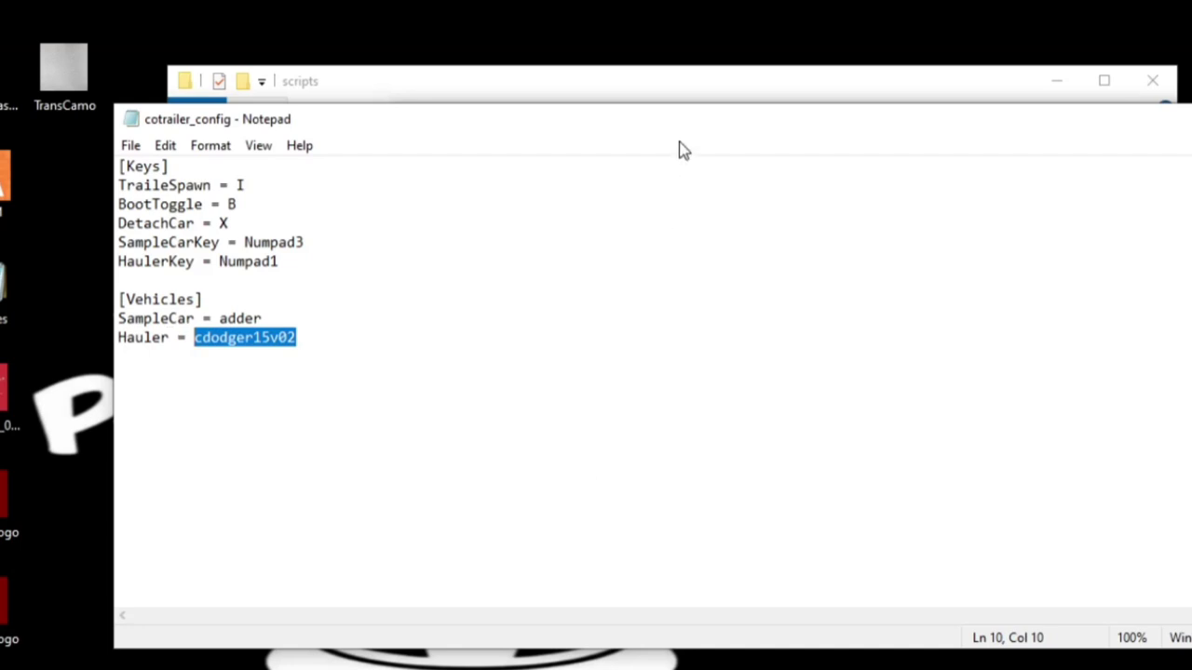
{"action": "left_click", "coordinate": [694, 84]}
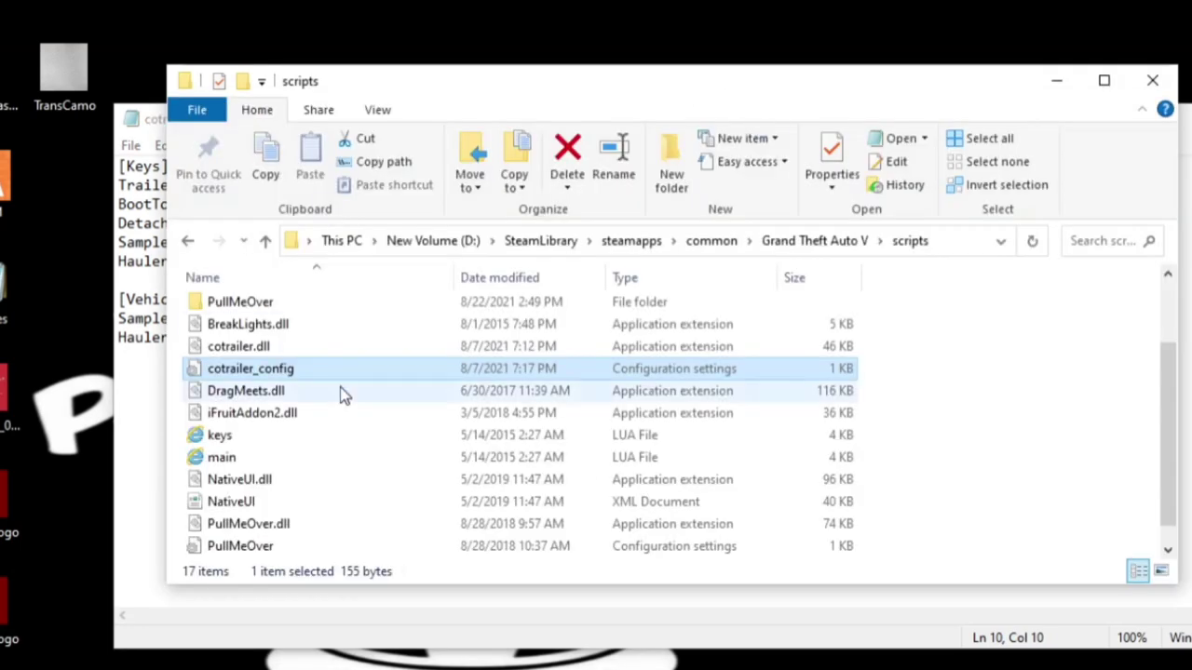
{"action": "left_click", "coordinate": [1047, 84]}
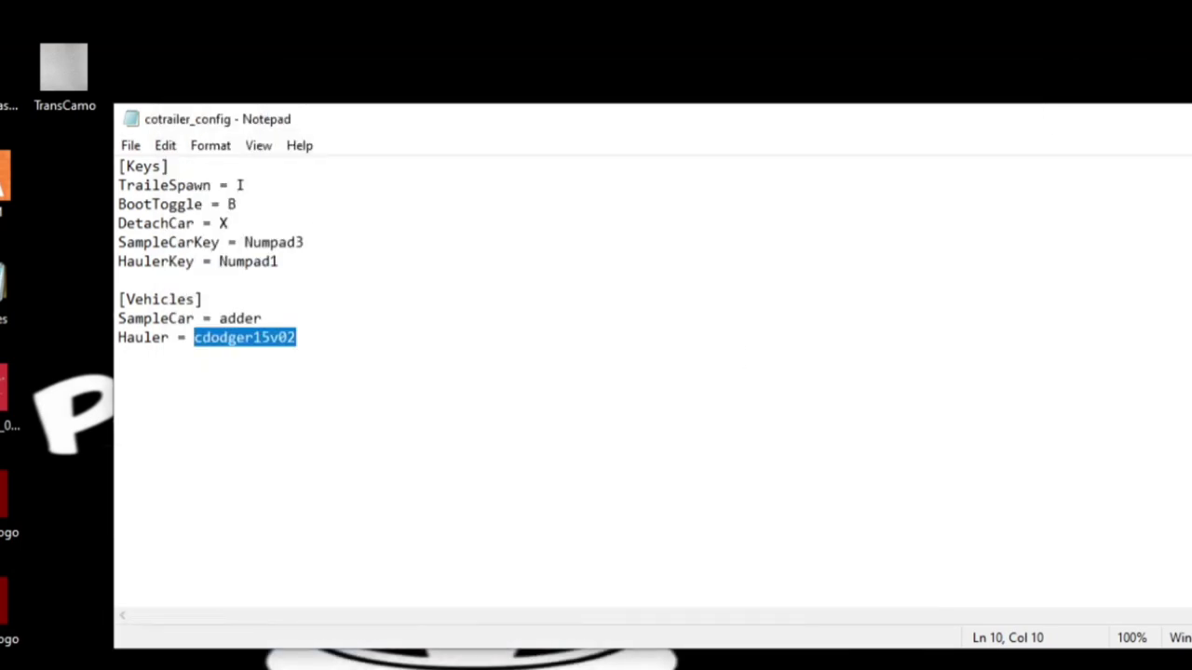
{"action": "key", "text": "alt+Tab"}
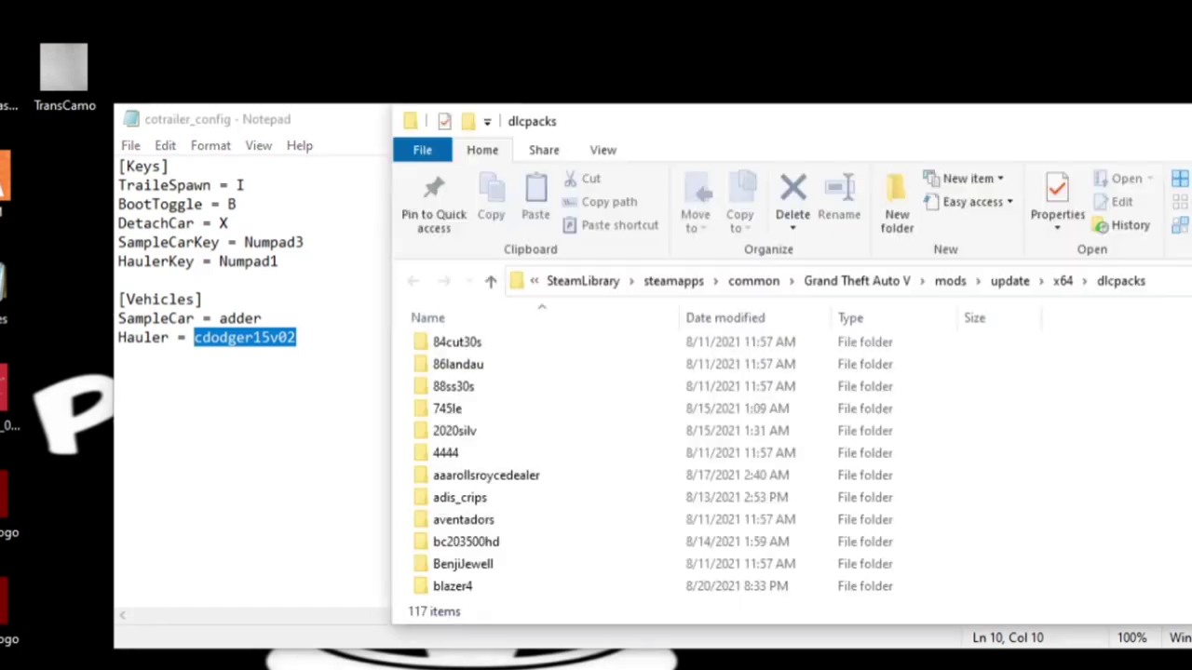
- Copy the folder name 2020silv from dlcpacks and paste it over the Hauler value in cotrailer_config
{"action": "left_click", "coordinate": [471, 435]}
{"action": "left_click", "coordinate": [471, 435]}
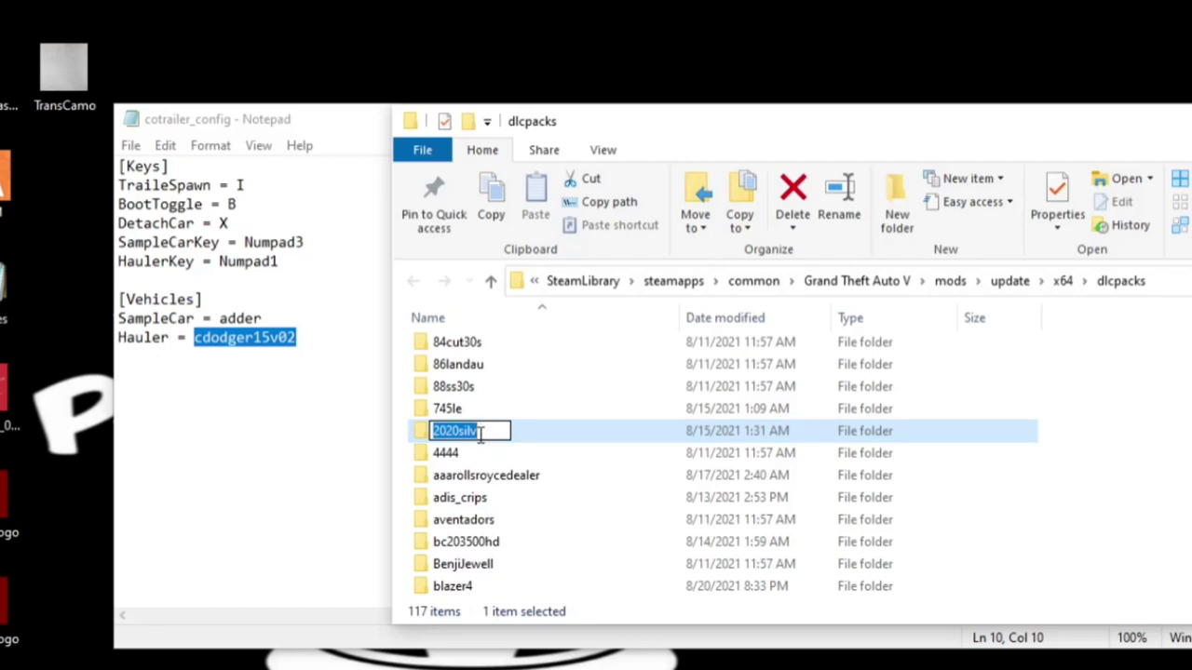
{"action": "right_click", "coordinate": [471, 433]}
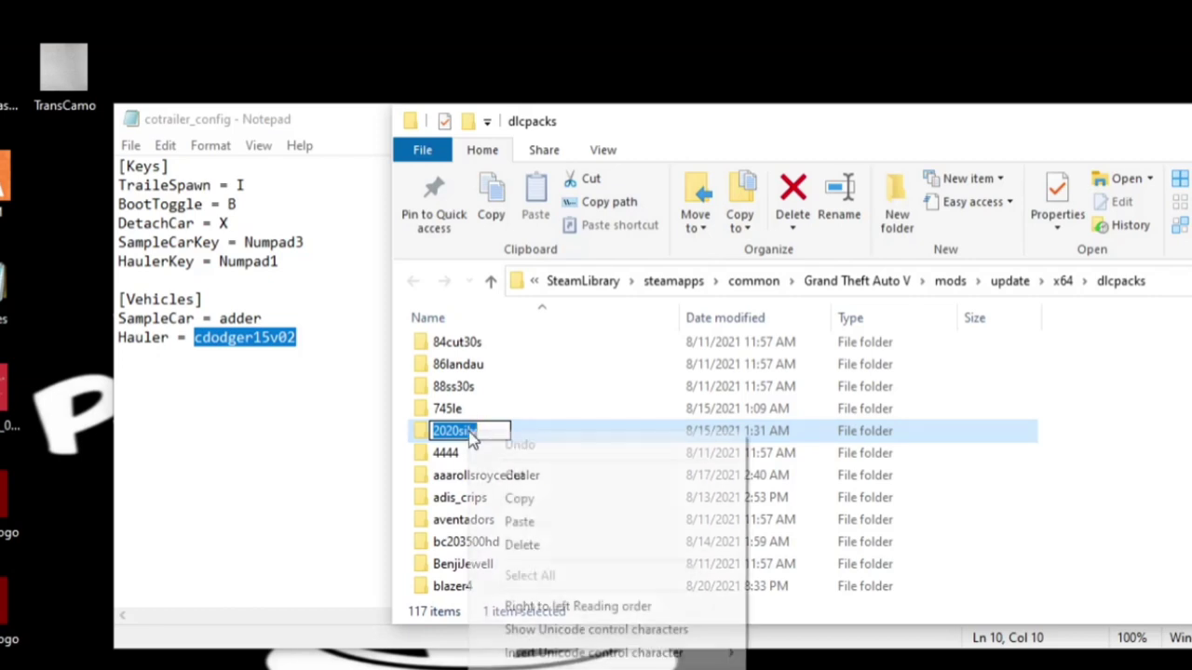
{"action": "left_click", "coordinate": [520, 499]}
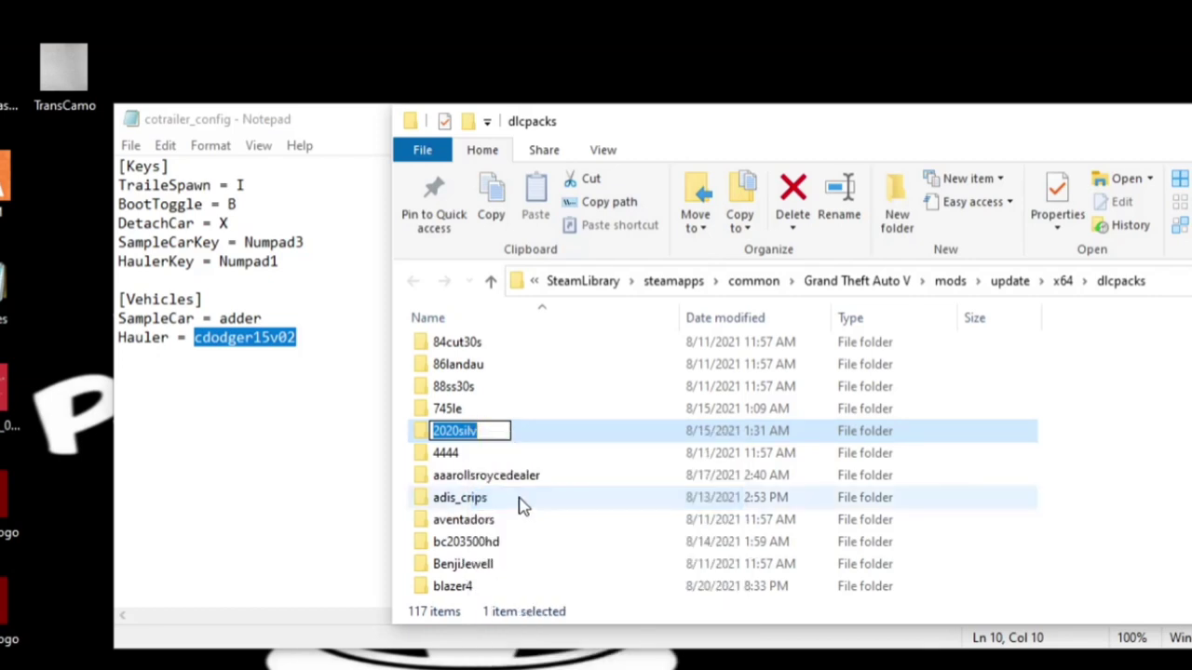
{"action": "right_click", "coordinate": [249, 344]}
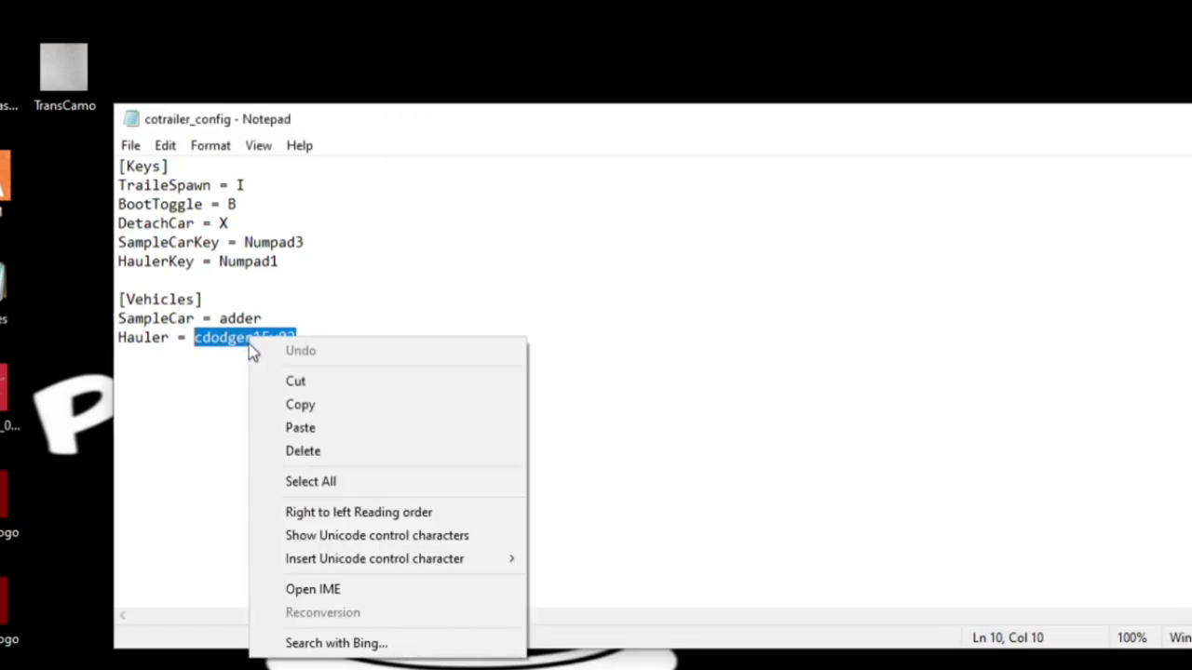
{"action": "left_click", "coordinate": [297, 432]}
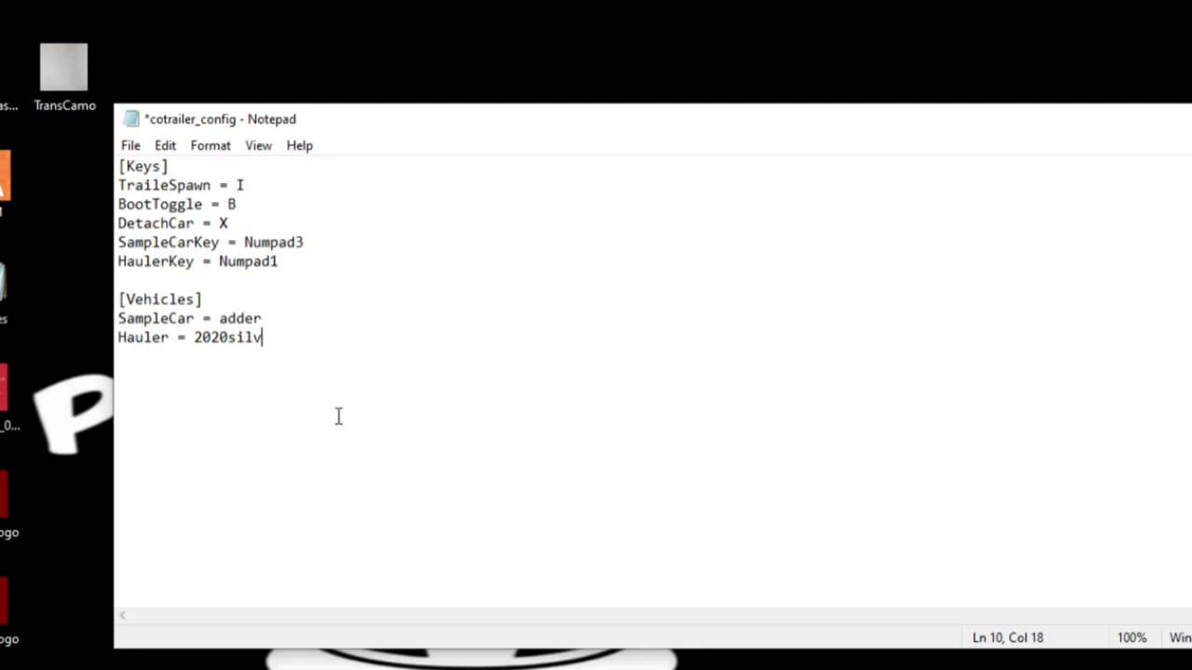
{"action": "left_click", "coordinate": [199, 484]}
- Look through the vehicle folders in dlcpacks for an add-on car to use as the sample car
{"action": "left_click", "coordinate": [546, 657]}
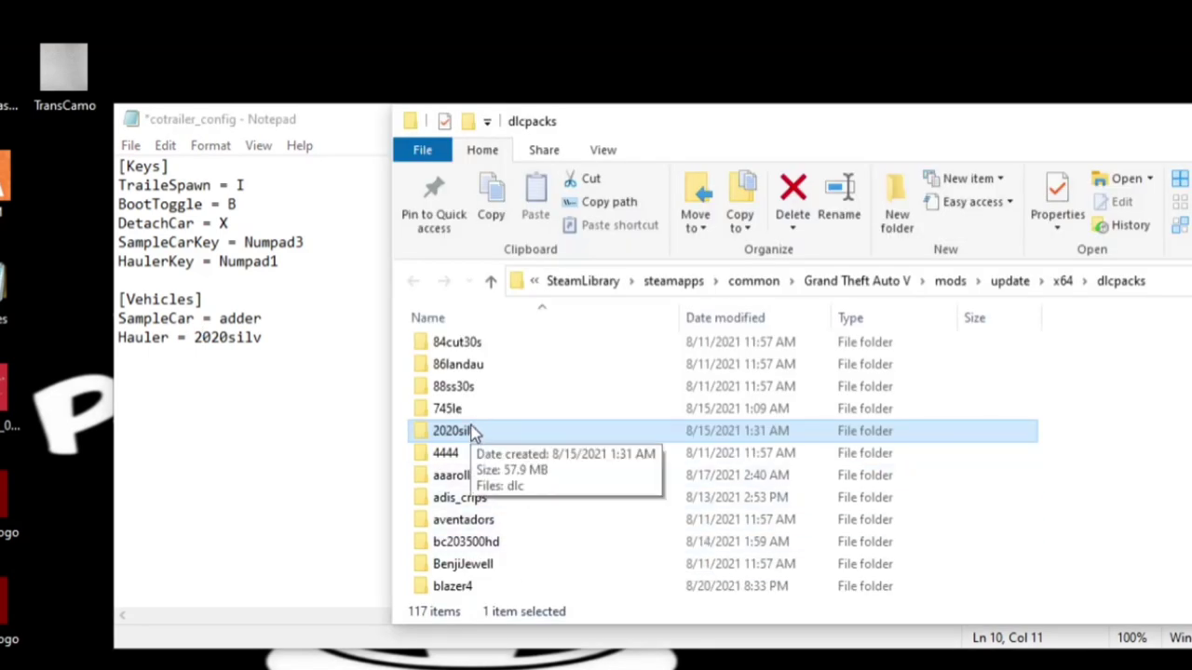
{"action": "scroll", "coordinate": [480, 477], "scroll_direction": "down", "scroll_amount": 2}
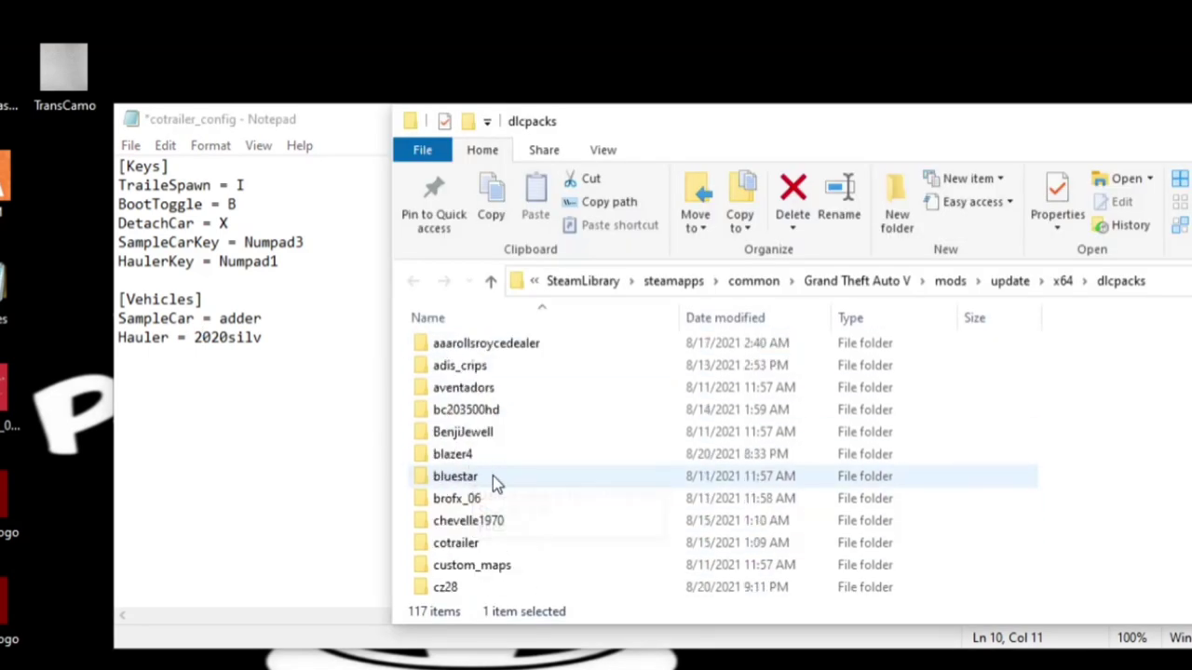
{"action": "scroll", "coordinate": [517, 498], "scroll_direction": "down", "scroll_amount": 2}
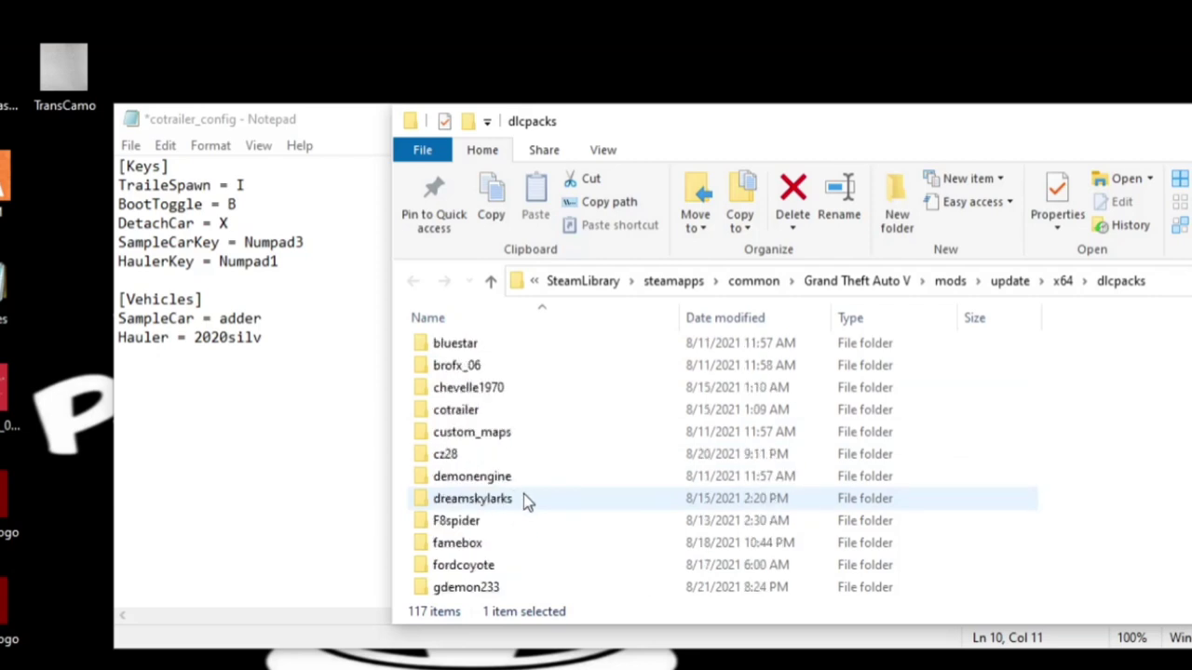
{"action": "scroll", "coordinate": [523, 494], "scroll_direction": "down", "scroll_amount": 4}
{"action": "scroll", "coordinate": [518, 503], "scroll_direction": "down", "scroll_amount": 9}
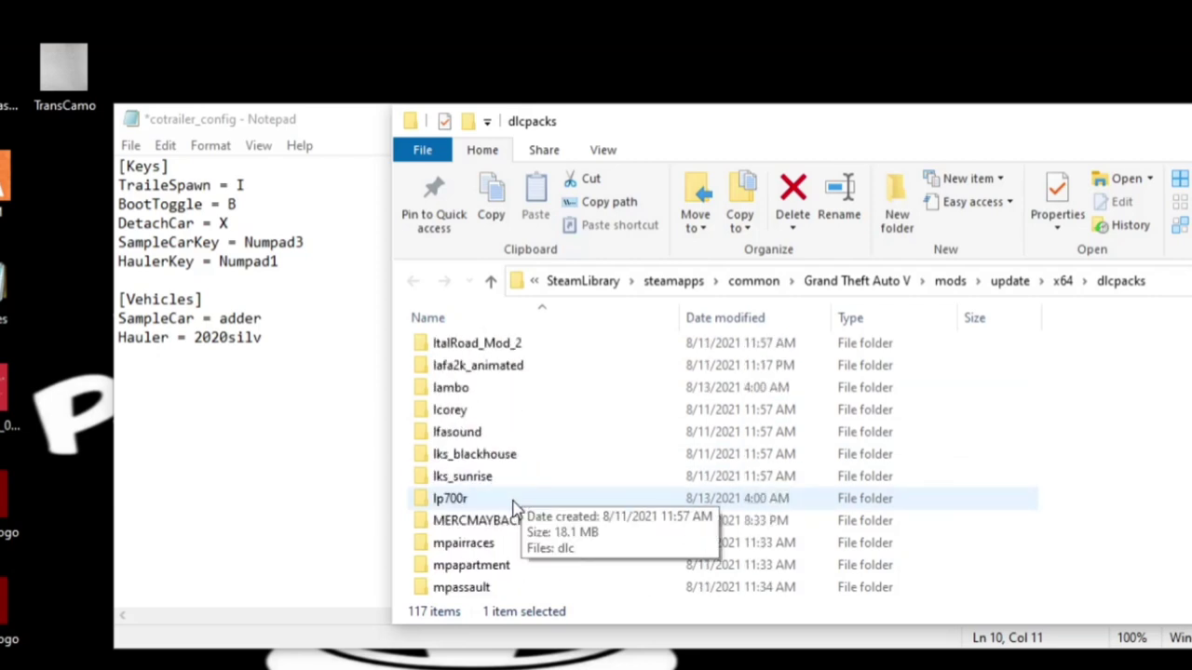
{"action": "scroll", "coordinate": [517, 517], "scroll_direction": "down", "scroll_amount": 15}
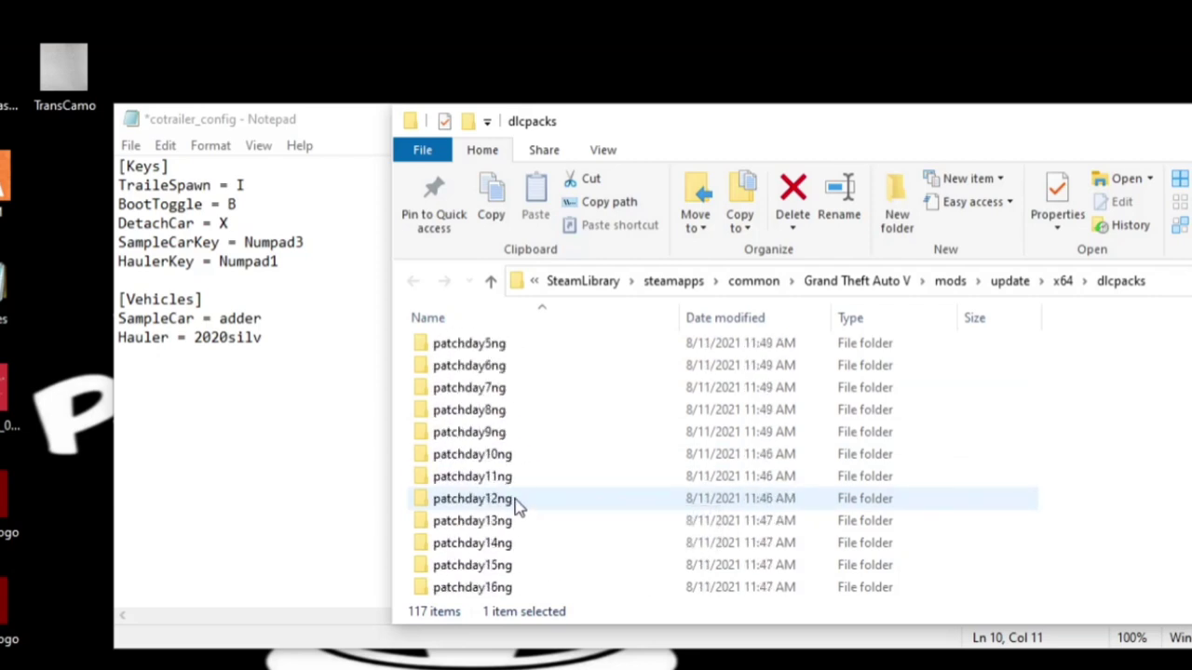
{"action": "scroll", "coordinate": [519, 526], "scroll_direction": "up", "scroll_amount": 10}
{"action": "scroll", "coordinate": [522, 529], "scroll_direction": "up", "scroll_amount": 15}
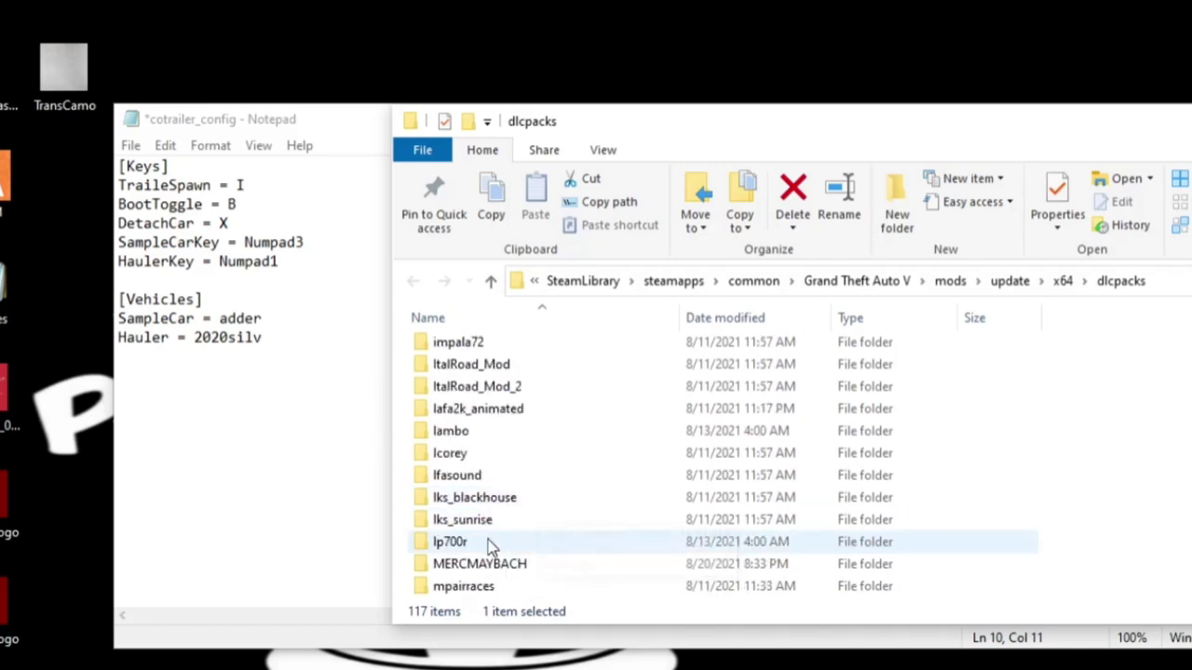
{"action": "scroll", "coordinate": [487, 525], "scroll_direction": "up", "scroll_amount": 3}
{"action": "scroll", "coordinate": [526, 454], "scroll_direction": "up", "scroll_amount": 2}
{"action": "scroll", "coordinate": [526, 453], "scroll_direction": "up", "scroll_amount": 2}
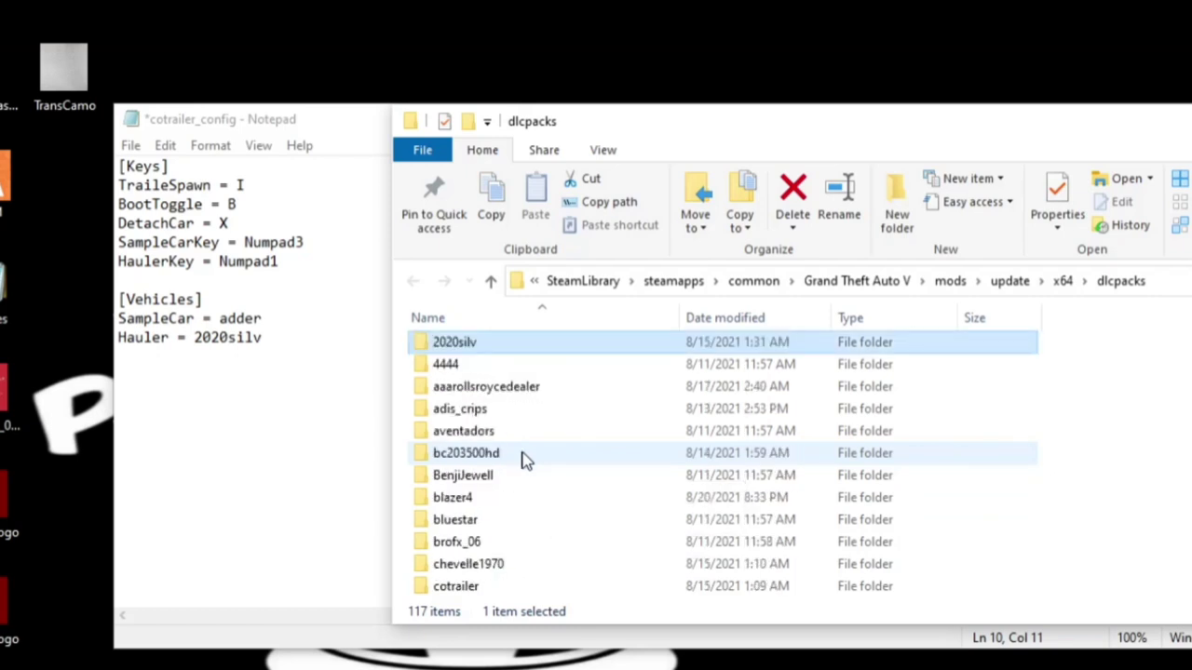
{"action": "scroll", "coordinate": [525, 479], "scroll_direction": "up", "scroll_amount": 4}
{"action": "scroll", "coordinate": [517, 495], "scroll_direction": "down", "scroll_amount": 4}
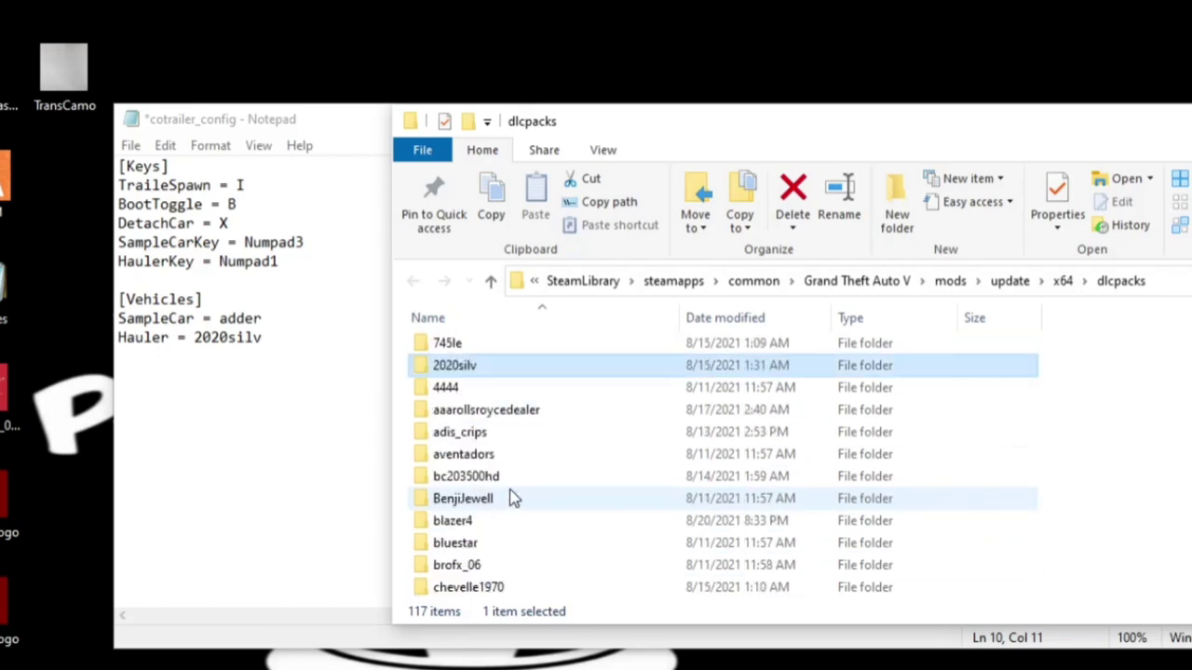
{"action": "scroll", "coordinate": [511, 493], "scroll_direction": "down", "scroll_amount": 2}
{"action": "scroll", "coordinate": [510, 491], "scroll_direction": "down", "scroll_amount": 3}
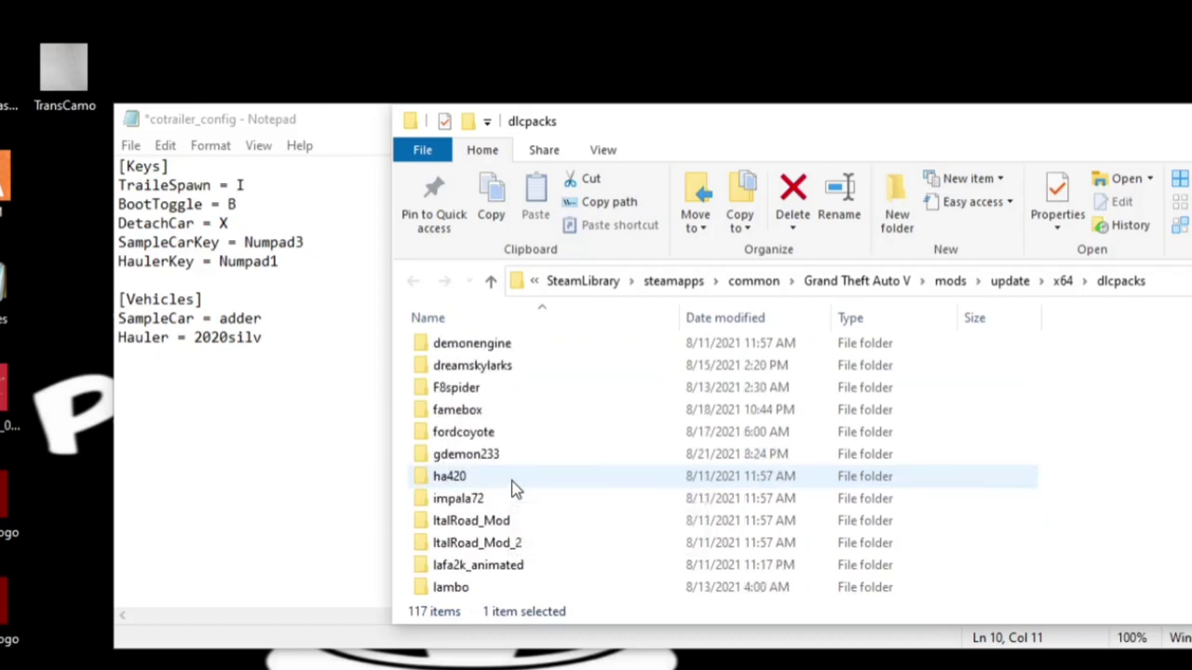
- Copy the folder name gdemon233 from dlcpacks and paste it over the SampleCar value in cotrailer_config
{"action": "left_click", "coordinate": [468, 458]}
{"action": "left_click", "coordinate": [469, 464]}
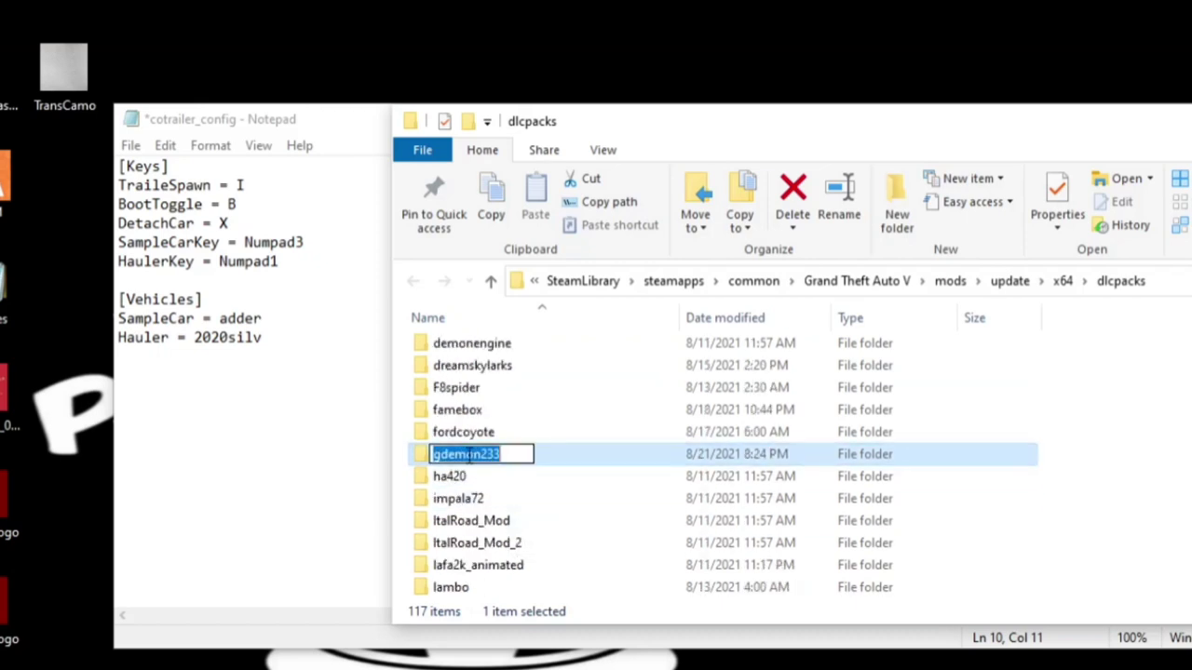
{"action": "right_click", "coordinate": [468, 453]}
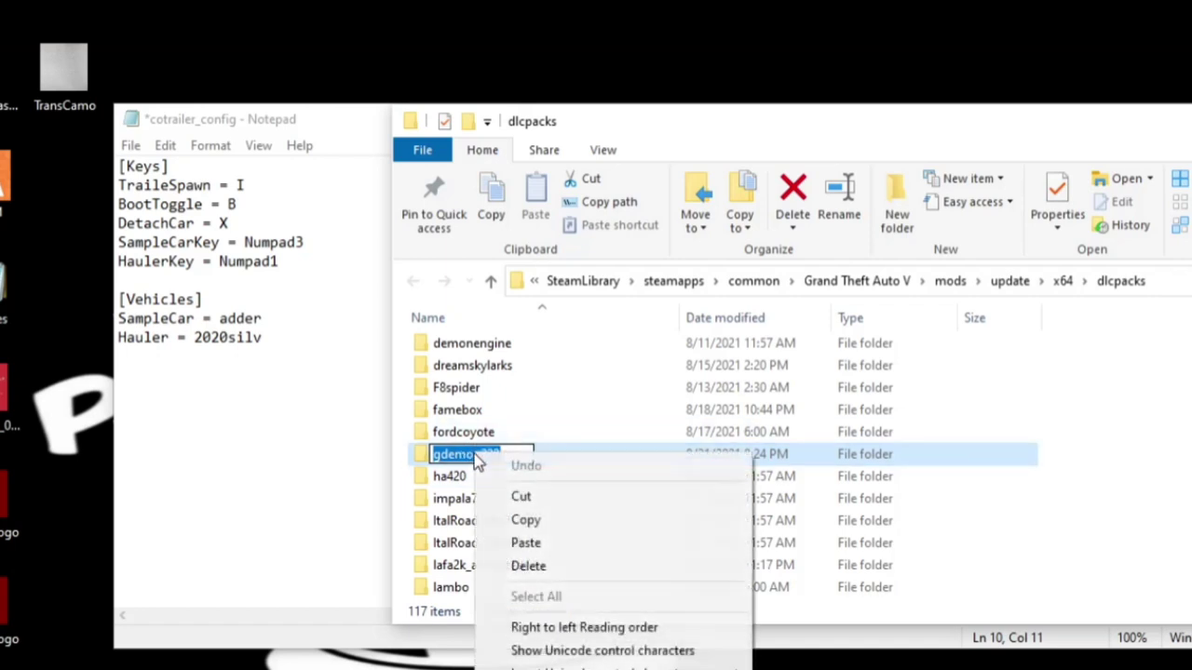
{"action": "left_click", "coordinate": [527, 522]}
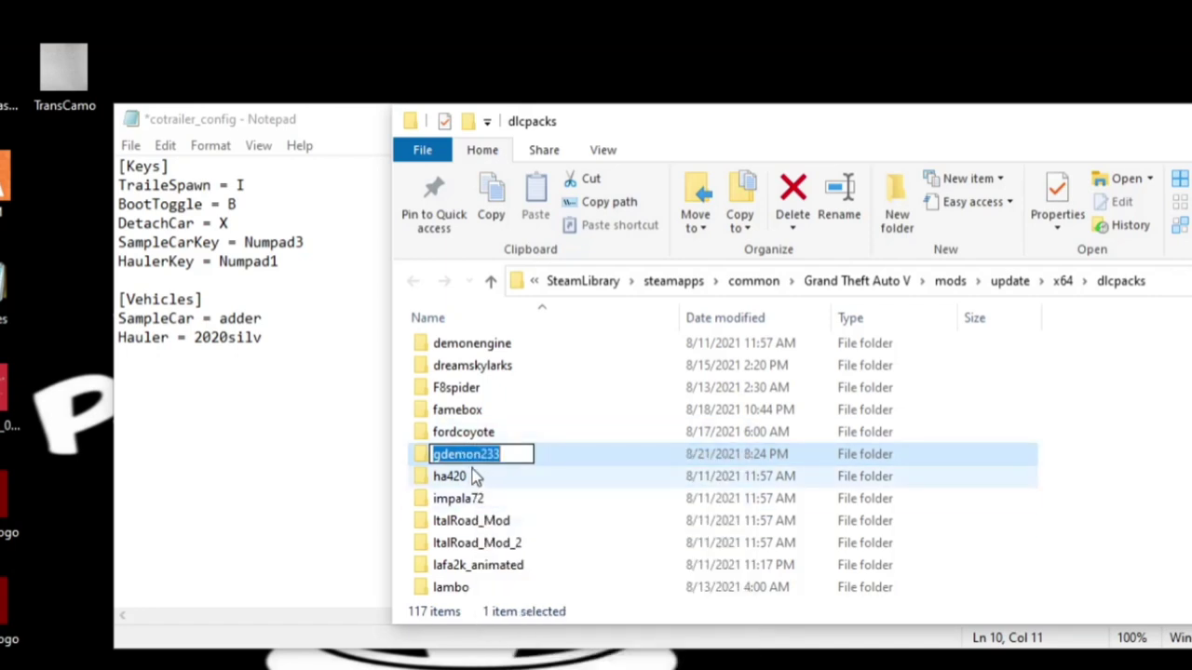
{"action": "left_click_drag", "start_coordinate": [262, 318], "coordinate": [220, 317]}
{"action": "right_click", "coordinate": [242, 317]}
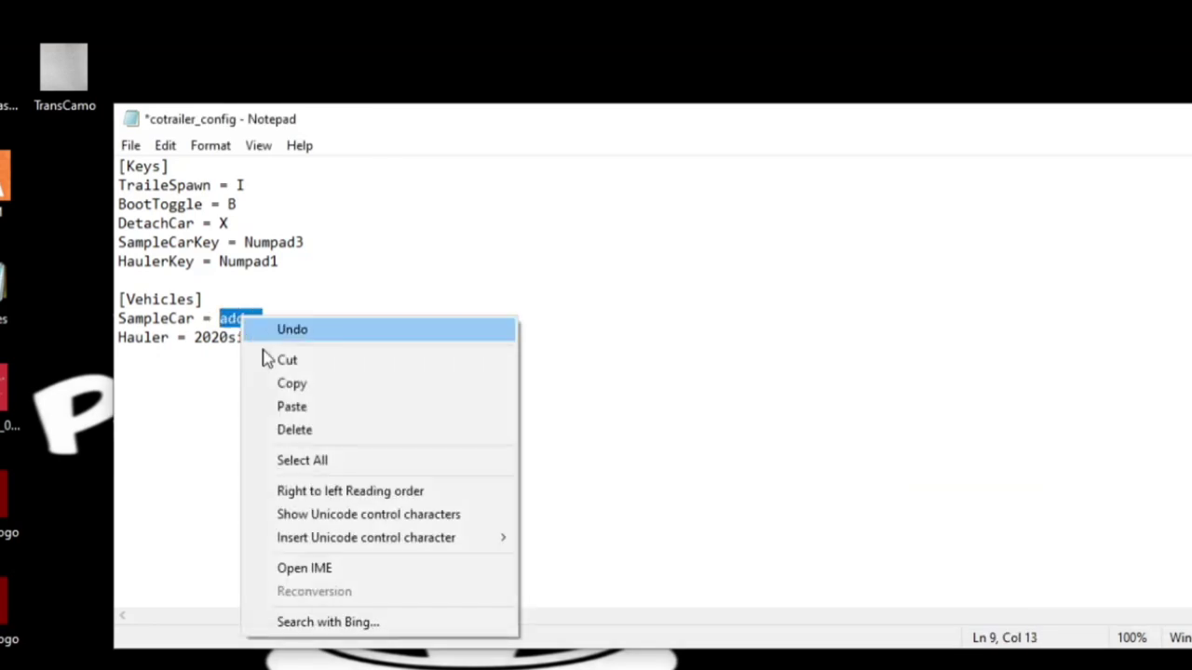
{"action": "left_click", "coordinate": [301, 407]}
{"action": "left_click", "coordinate": [300, 438]}
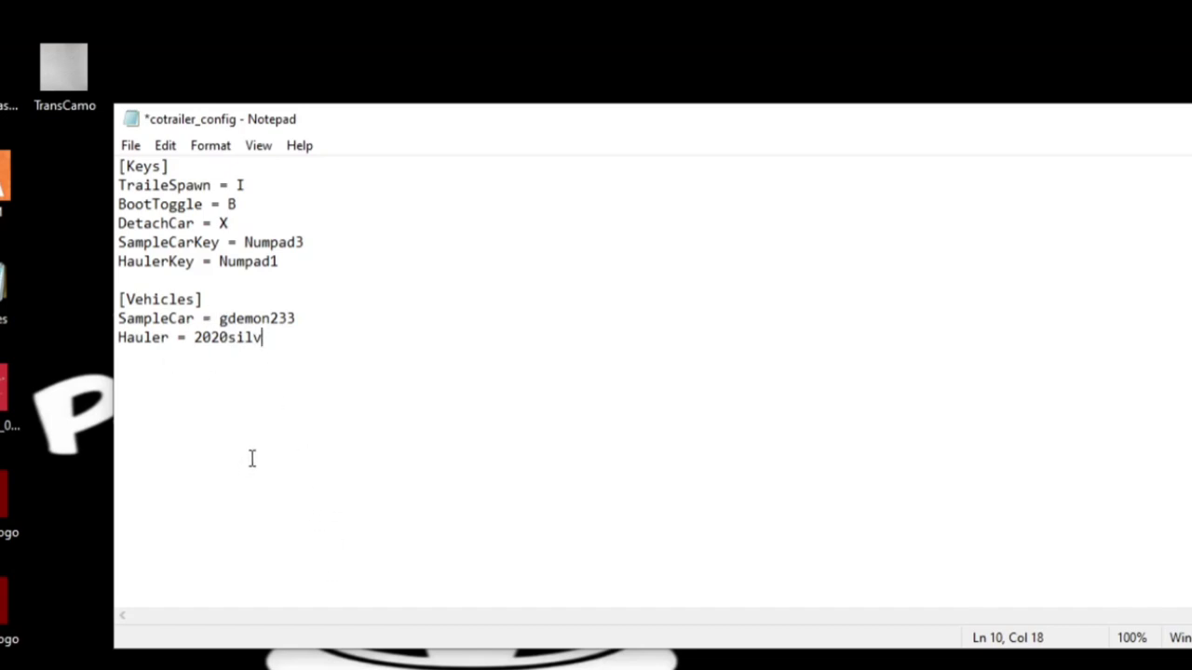
{"action": "left_click_drag", "start_coordinate": [298, 318], "coordinate": [220, 319]}
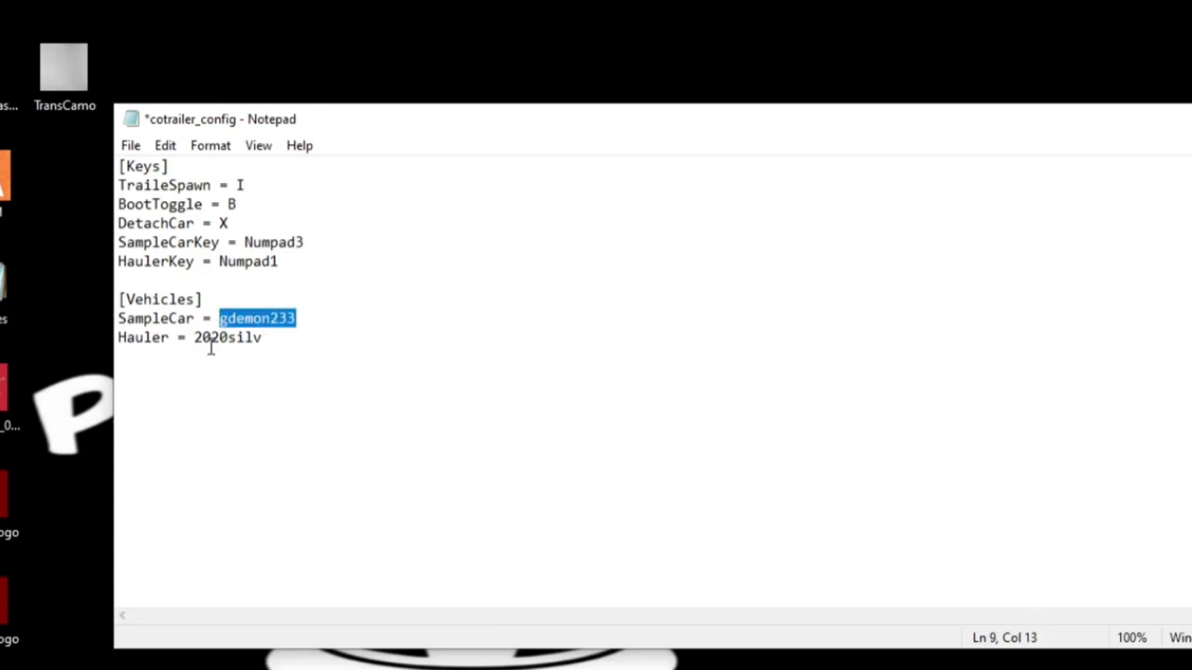
- Review the SampleCar and Hauler entries in cotrailer_config and save the file
{"action": "left_click", "coordinate": [294, 366]}
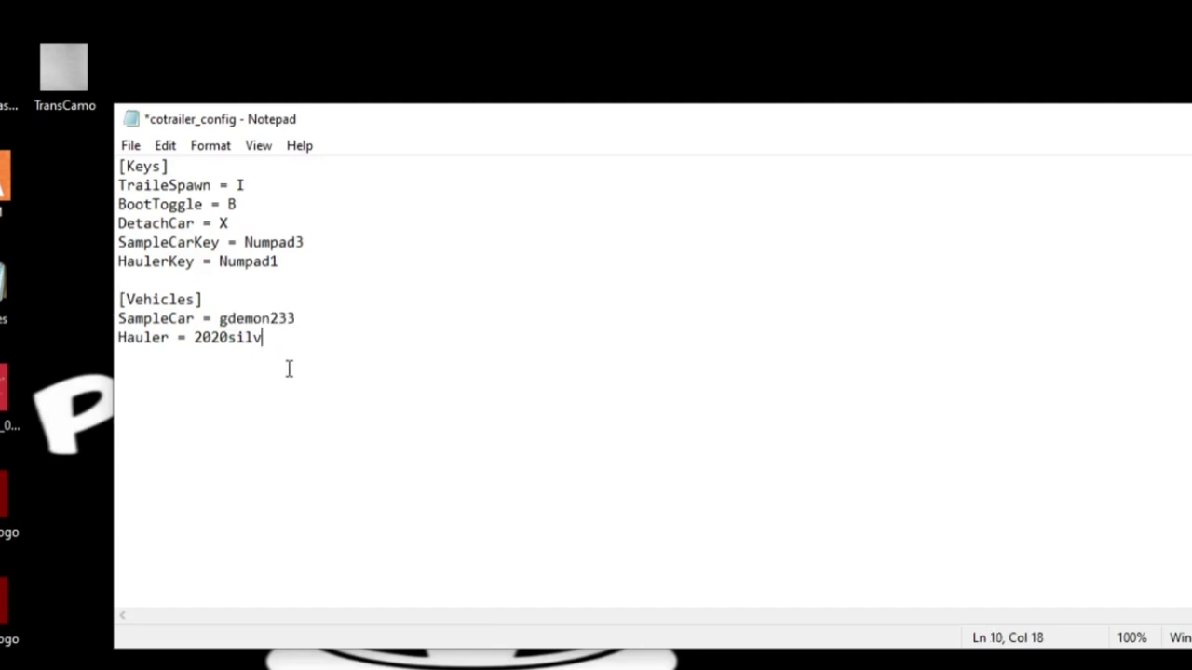
{"action": "left_click_drag", "start_coordinate": [269, 337], "coordinate": [118, 319]}
{"action": "left_click_drag", "start_coordinate": [269, 338], "coordinate": [119, 354]}
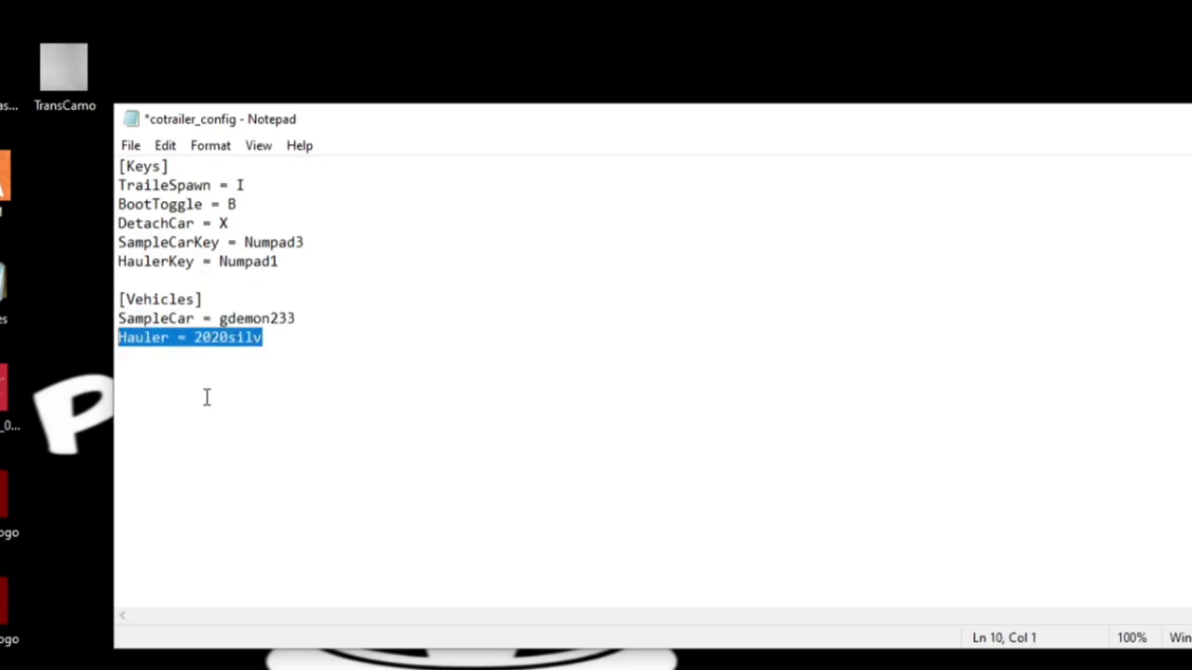
{"action": "left_click", "coordinate": [293, 341]}
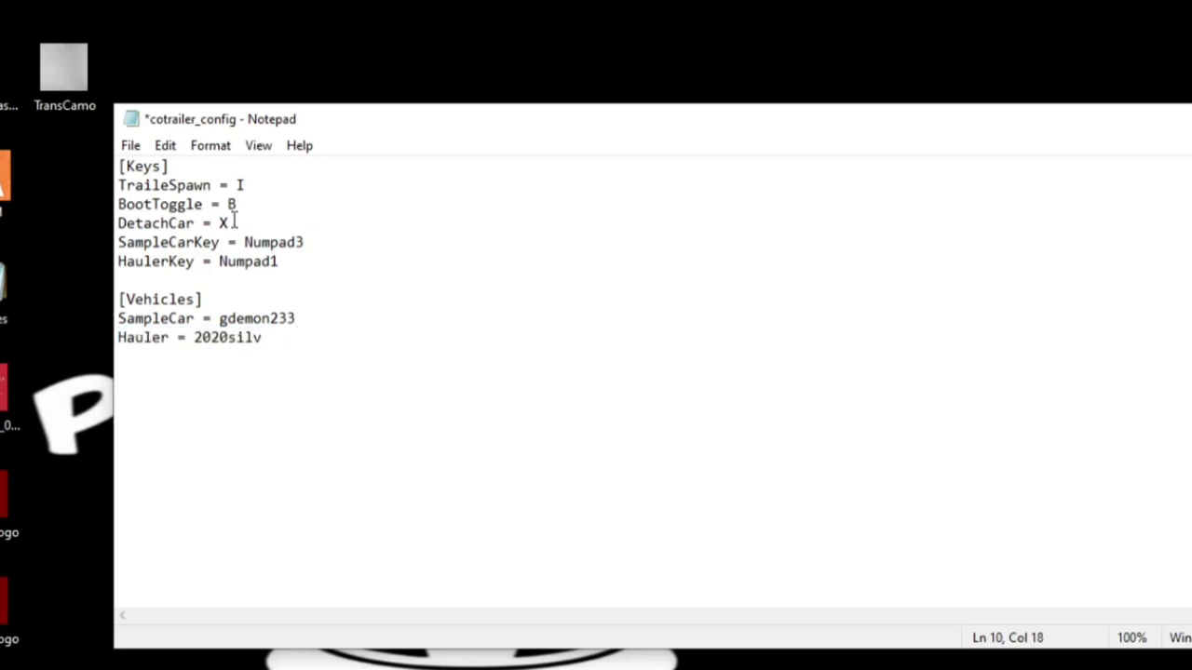
{"action": "left_click", "coordinate": [128, 146]}
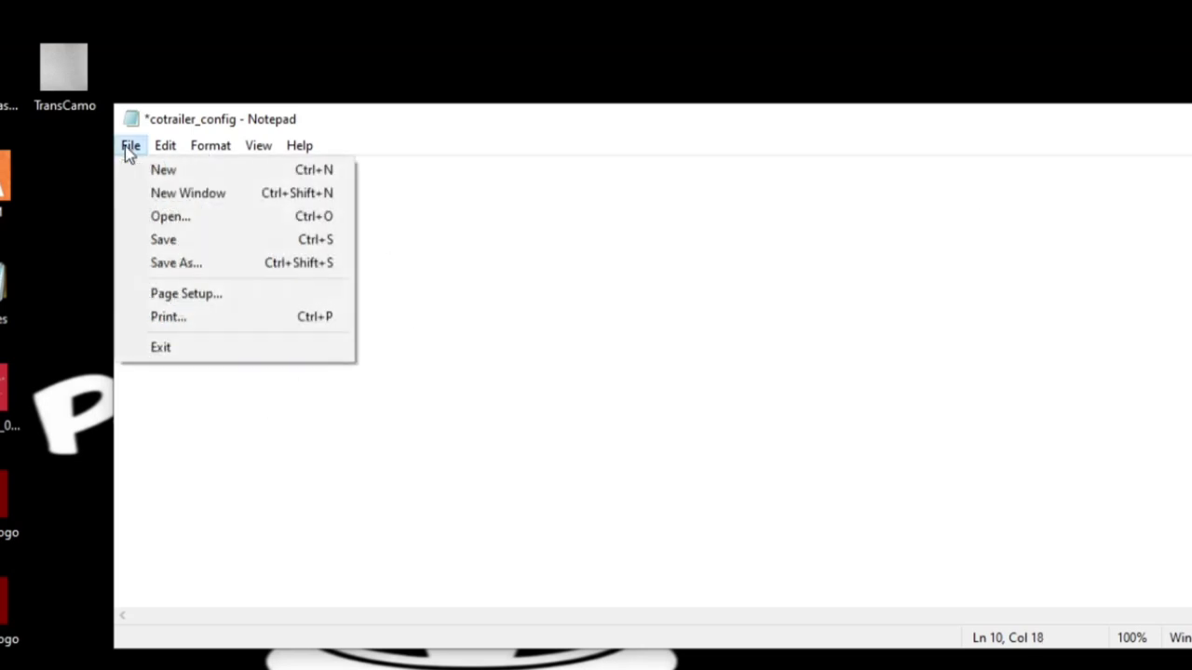
{"action": "left_click", "coordinate": [165, 242]}
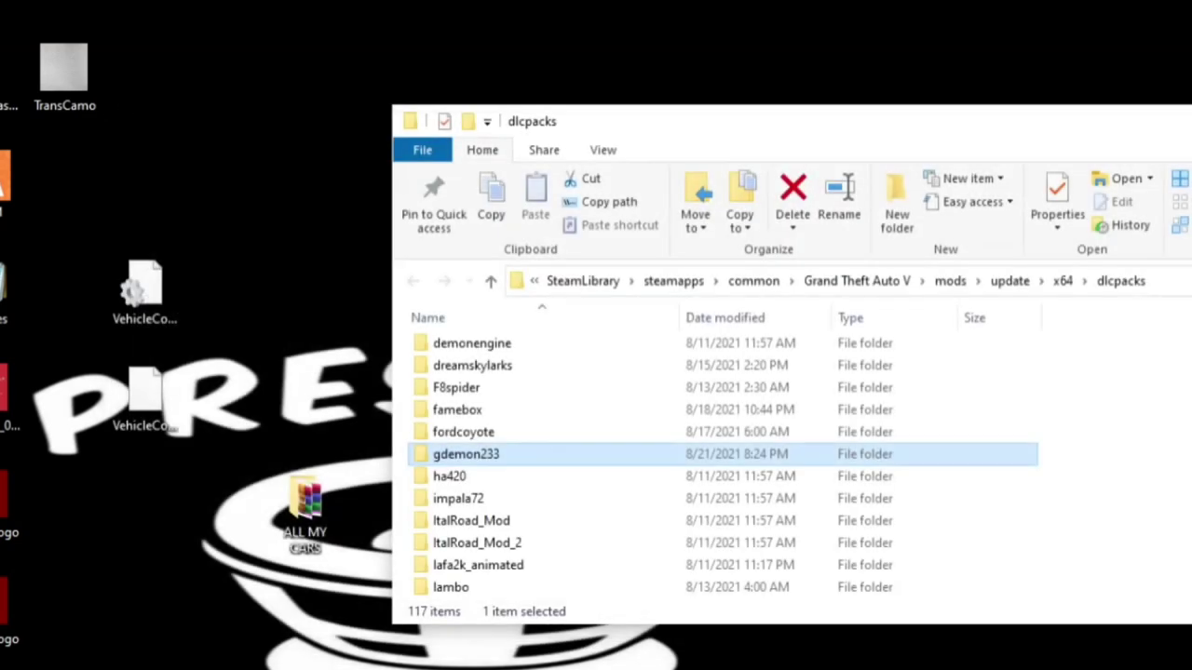
- Open the dlc archive of the 2020silv folder in OpenIV to examine its contents, and close the archive and folder windows
{"action": "scroll", "coordinate": [512, 482], "scroll_direction": "up", "scroll_amount": 10}
{"action": "scroll", "coordinate": [505, 500], "scroll_direction": "down", "scroll_amount": 1}
{"action": "scroll", "coordinate": [498, 500], "scroll_direction": "down", "scroll_amount": 1}
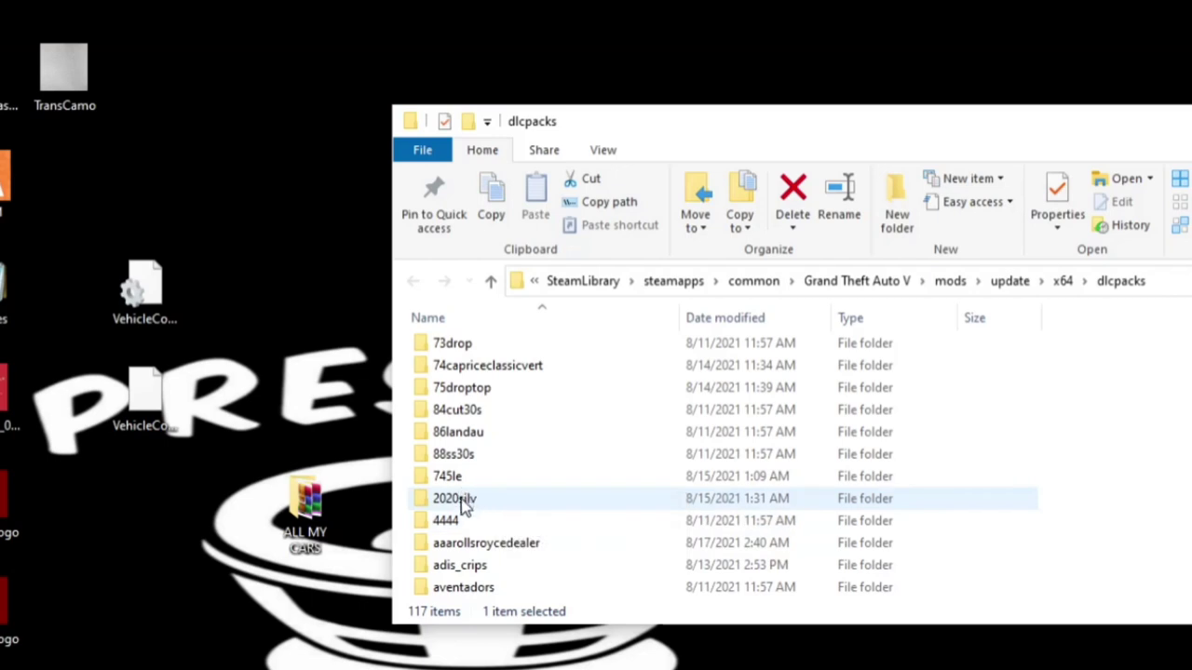
{"action": "double_click", "coordinate": [466, 500]}
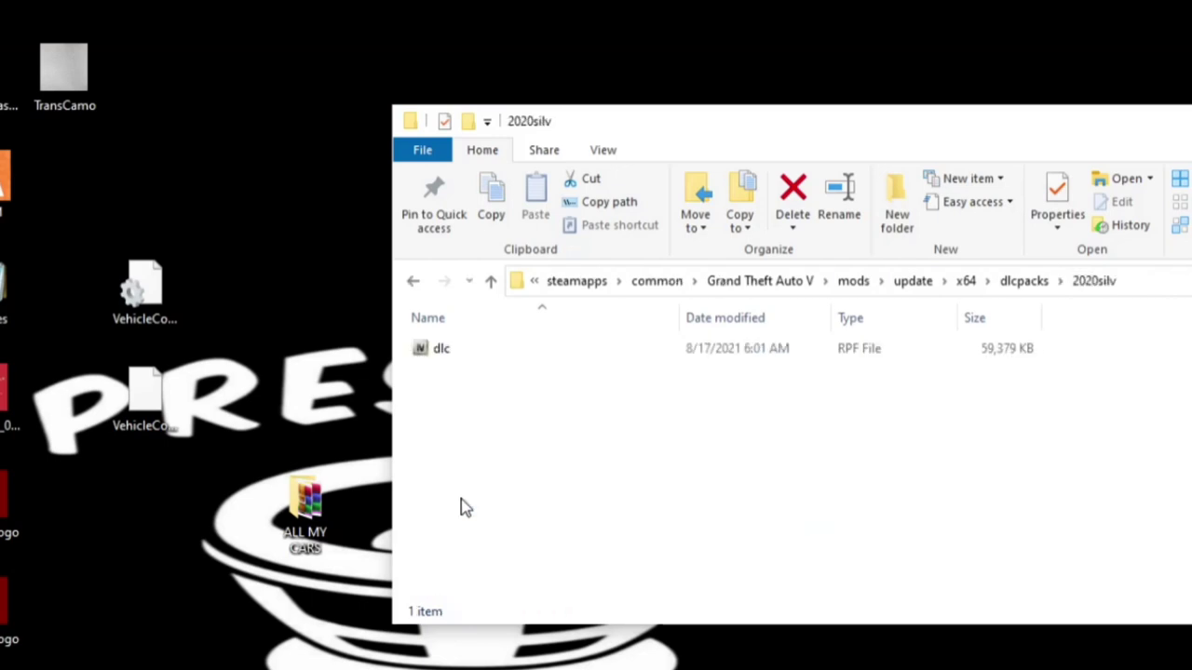
{"action": "double_click", "coordinate": [420, 357]}
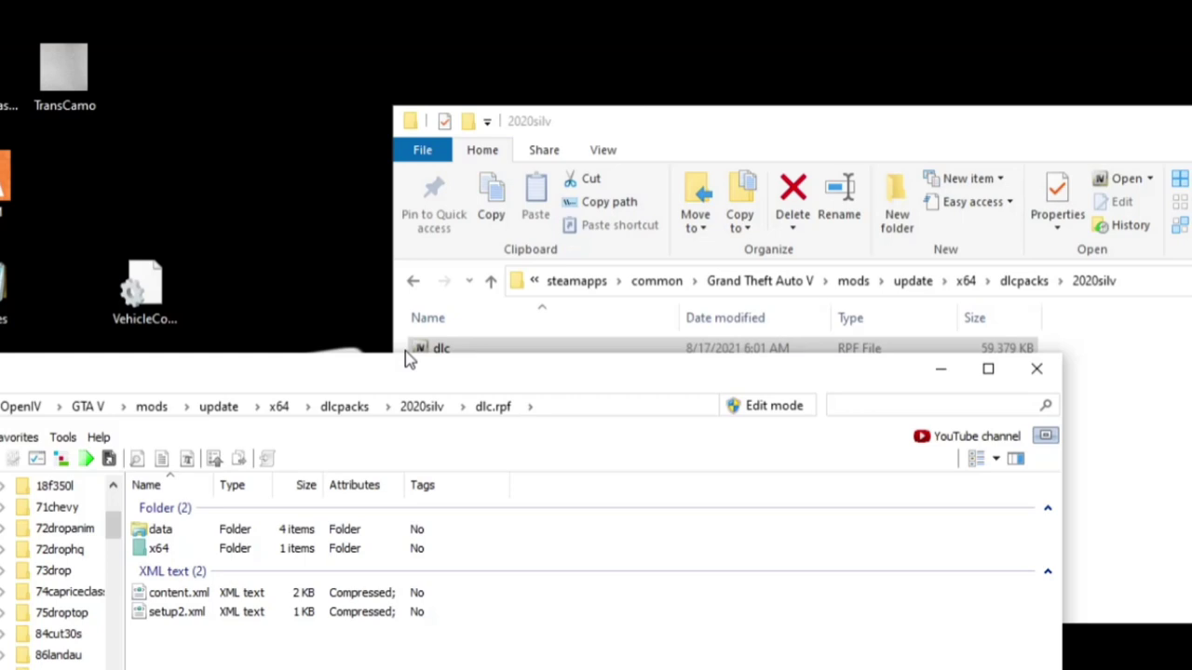
{"action": "left_click", "coordinate": [1036, 369]}
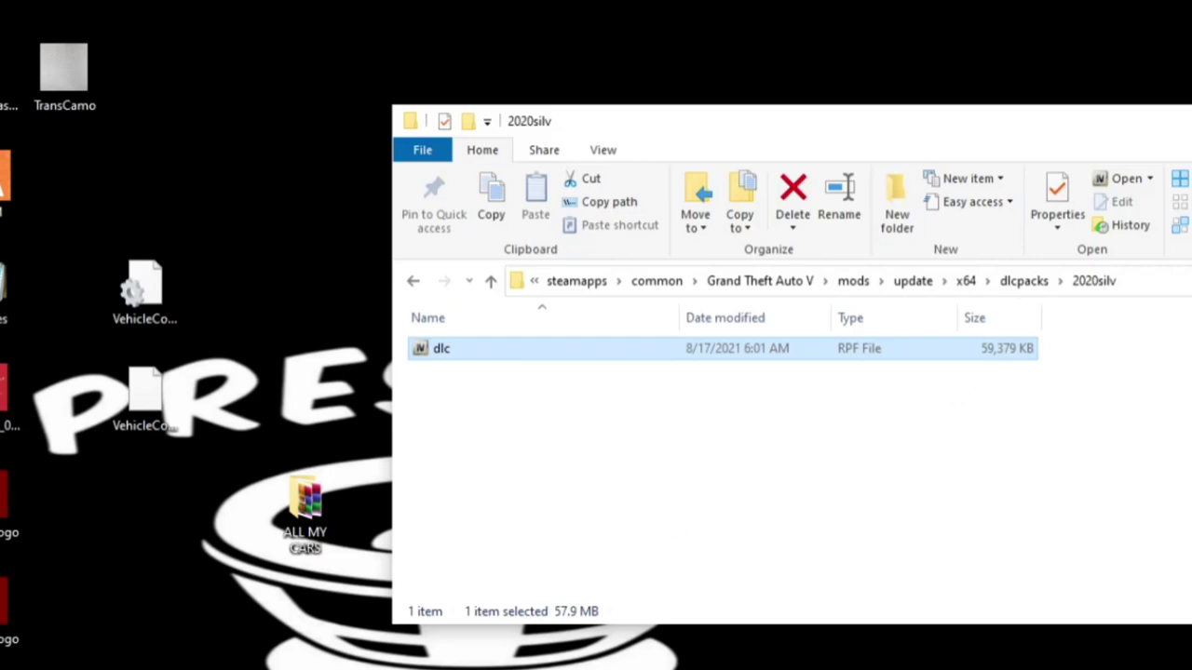
{"action": "key", "text": "alt+F4"}
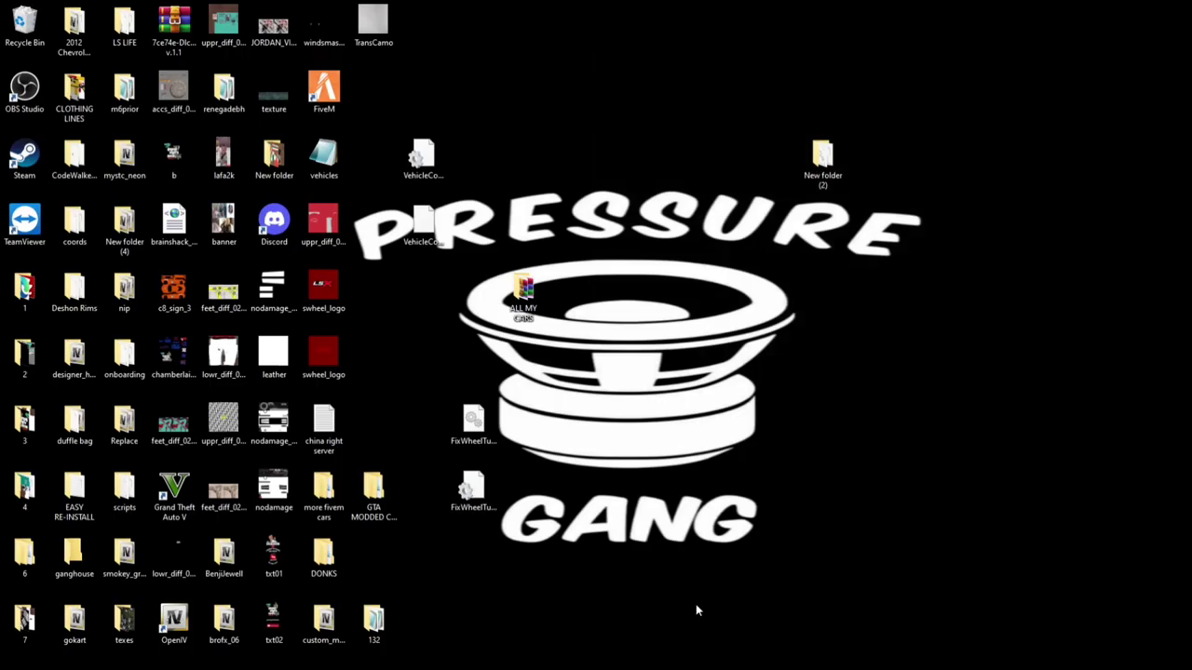